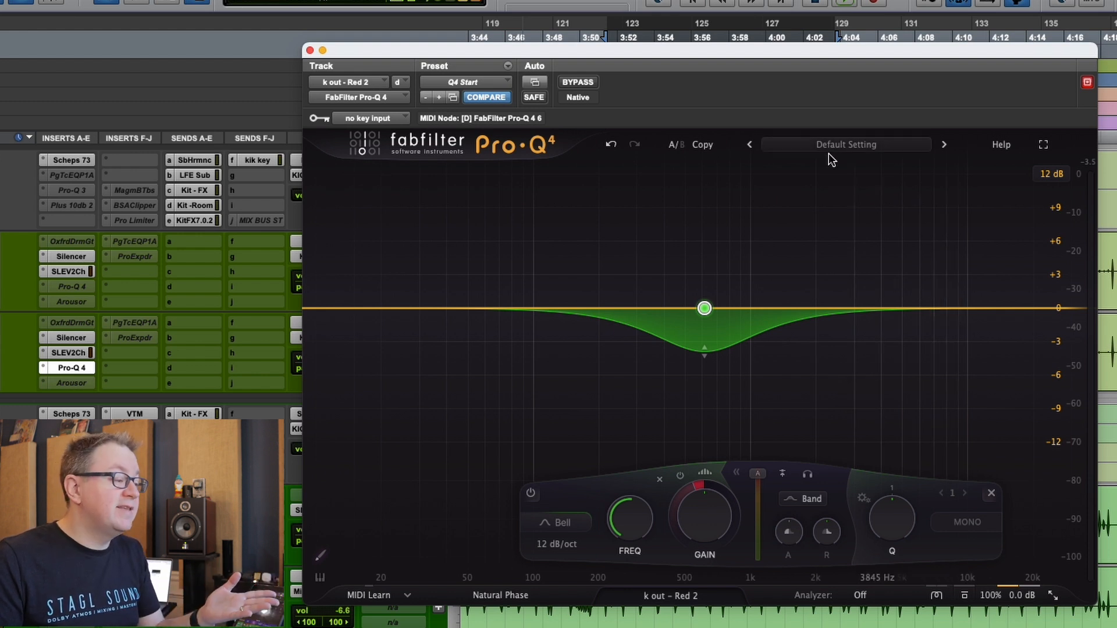
Browse the EQ's preset list and close it without loading a preset
click(845, 146)
scroll(770, 481, down, 3)
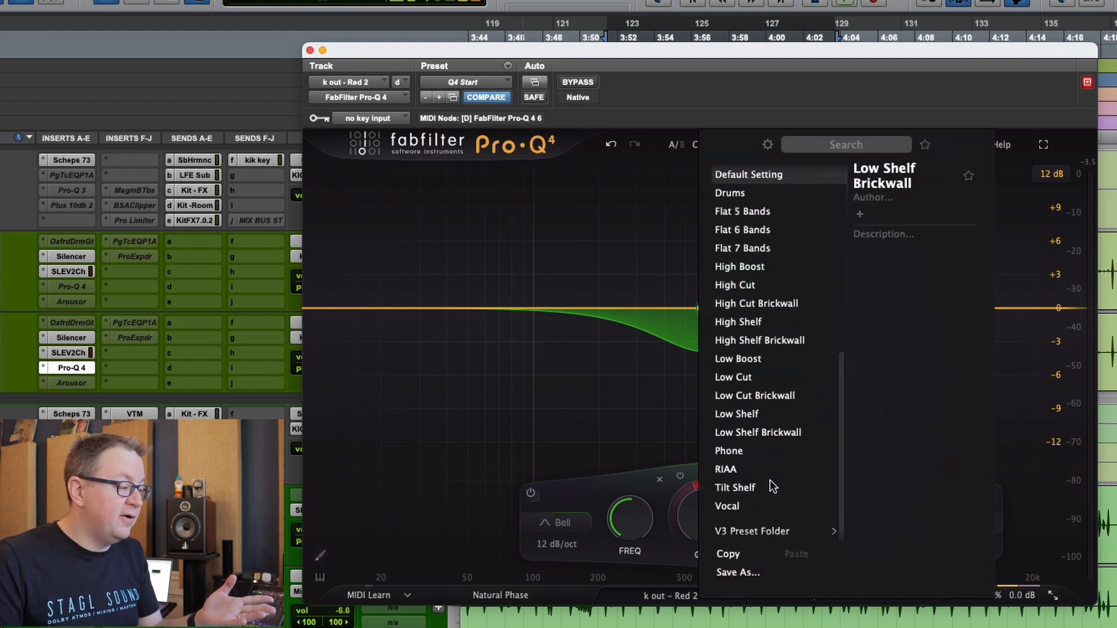
scroll(770, 481, up, 10)
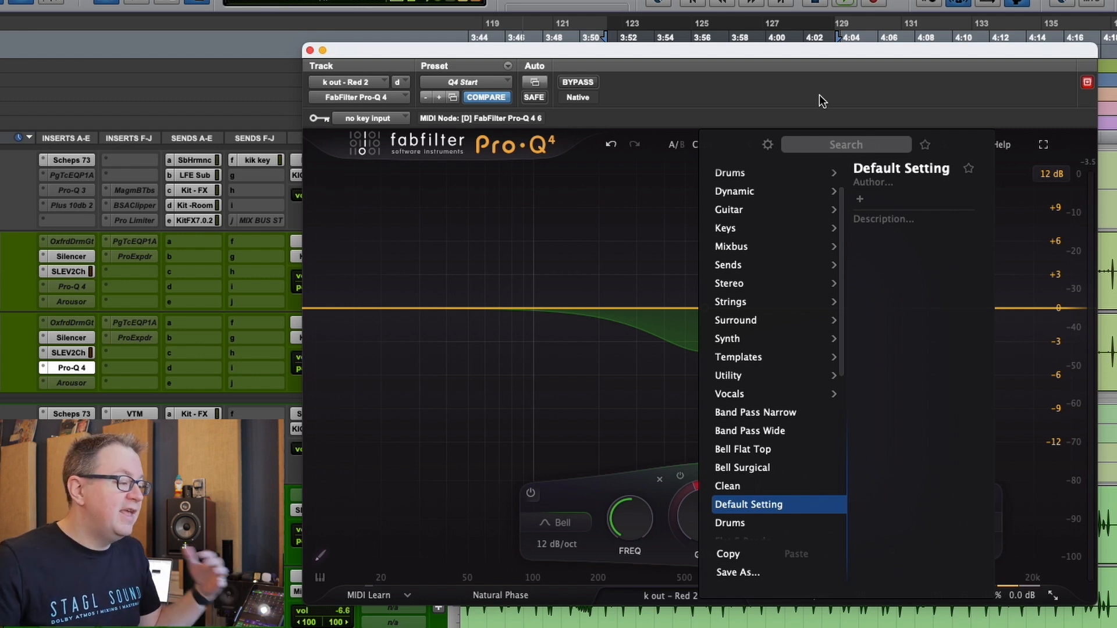
click(638, 230)
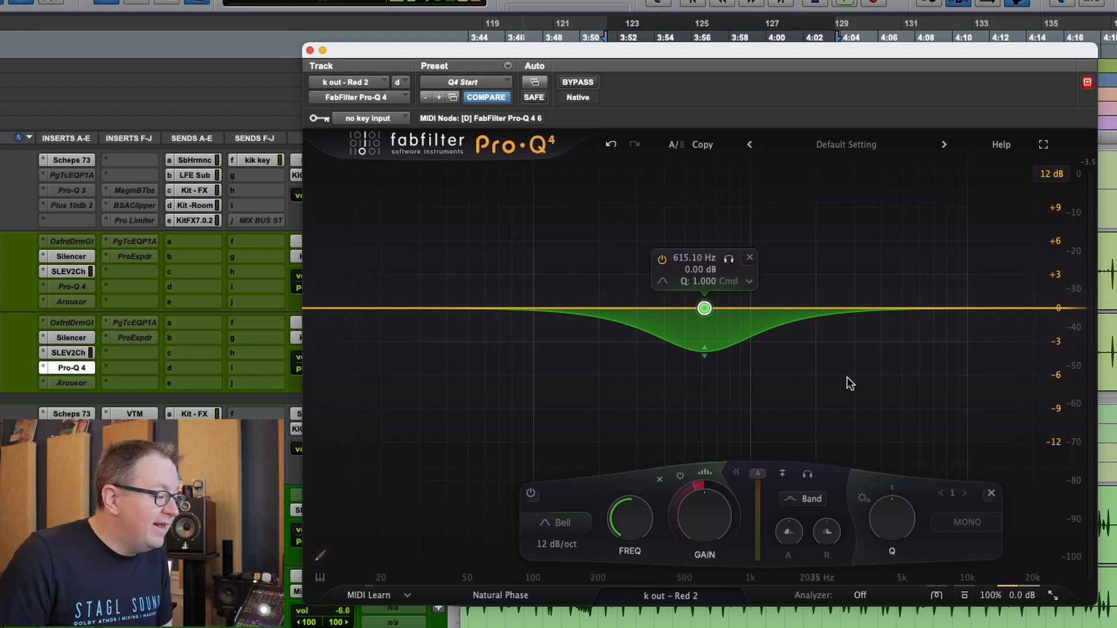
Remove the existing dynamic bell band at 615 Hz to leave the EQ curve flat
click(997, 490)
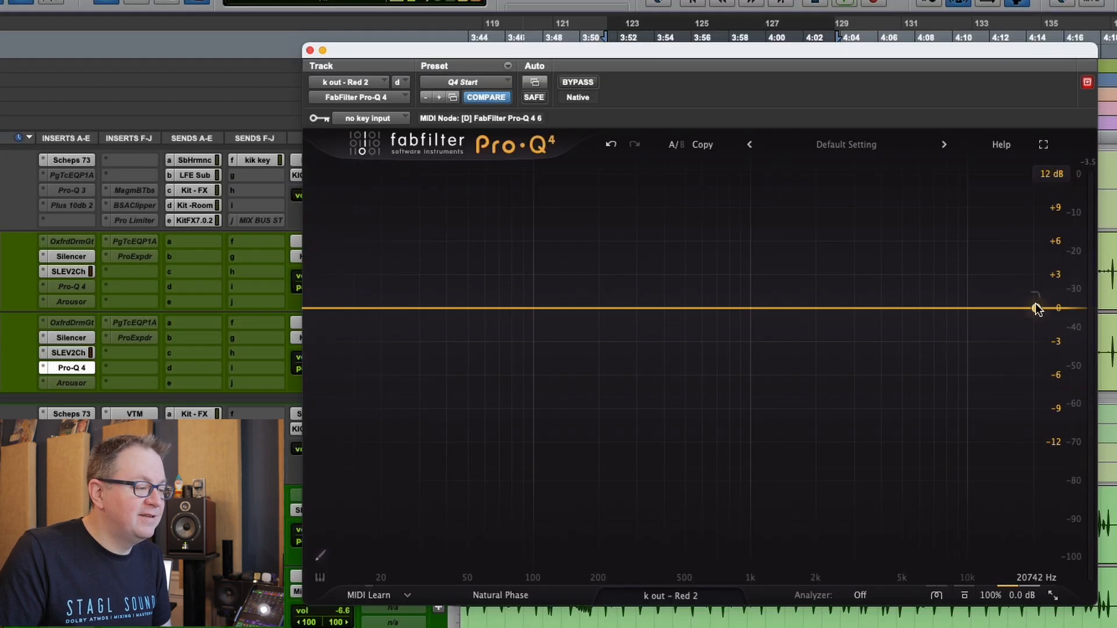
Add a 12 dB/oct high cut at 20742 Hz and a boosting high shelf around 5 kHz
click(1037, 309)
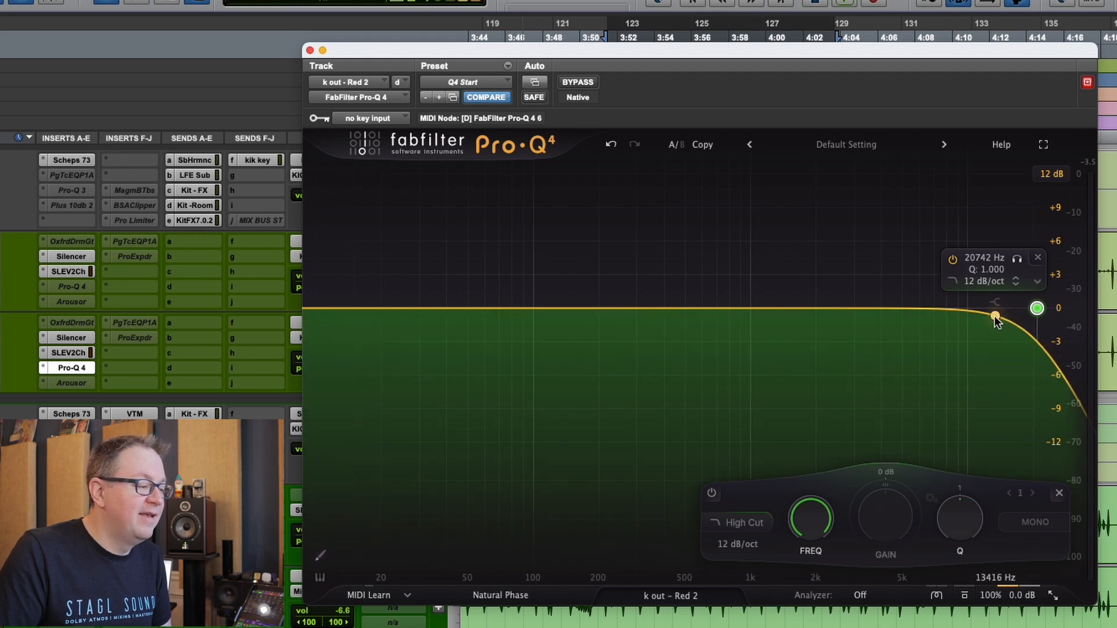
click(994, 316)
drag(994, 315, 893, 256)
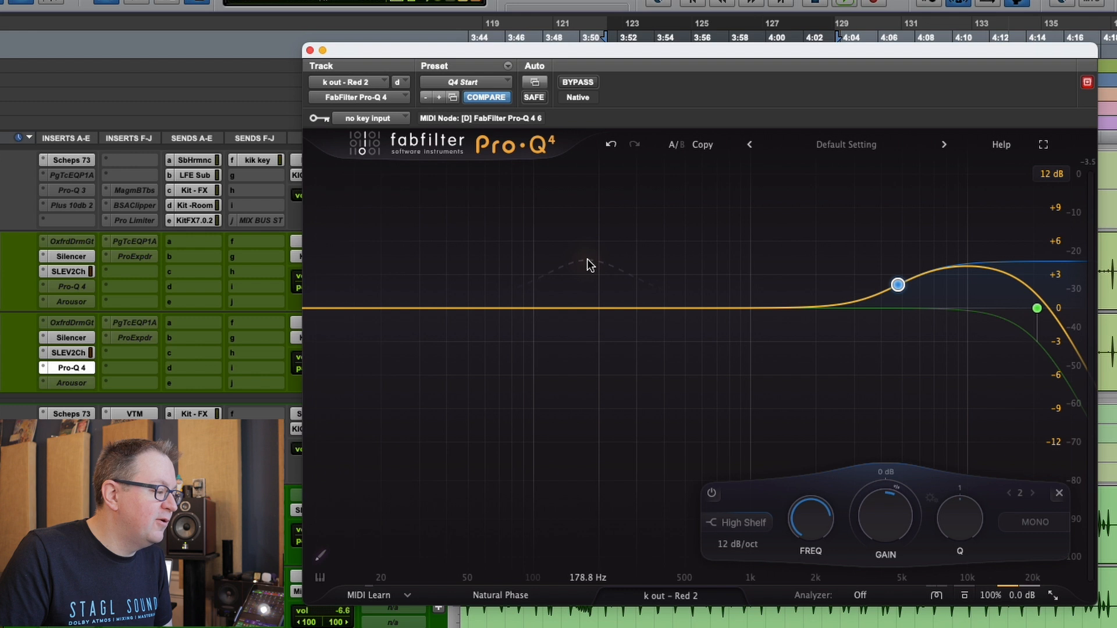
Add low and midrange bell boosts plus cuts made of a -5.31 dB bell at 1527.3 Hz and a high shelf
click(566, 260)
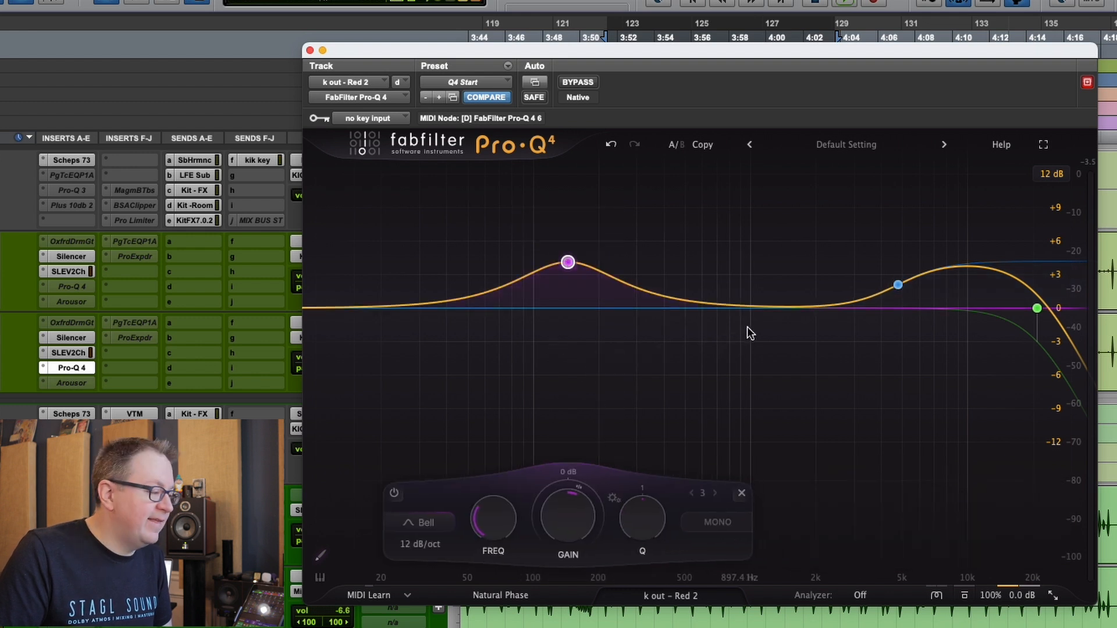
click(790, 365)
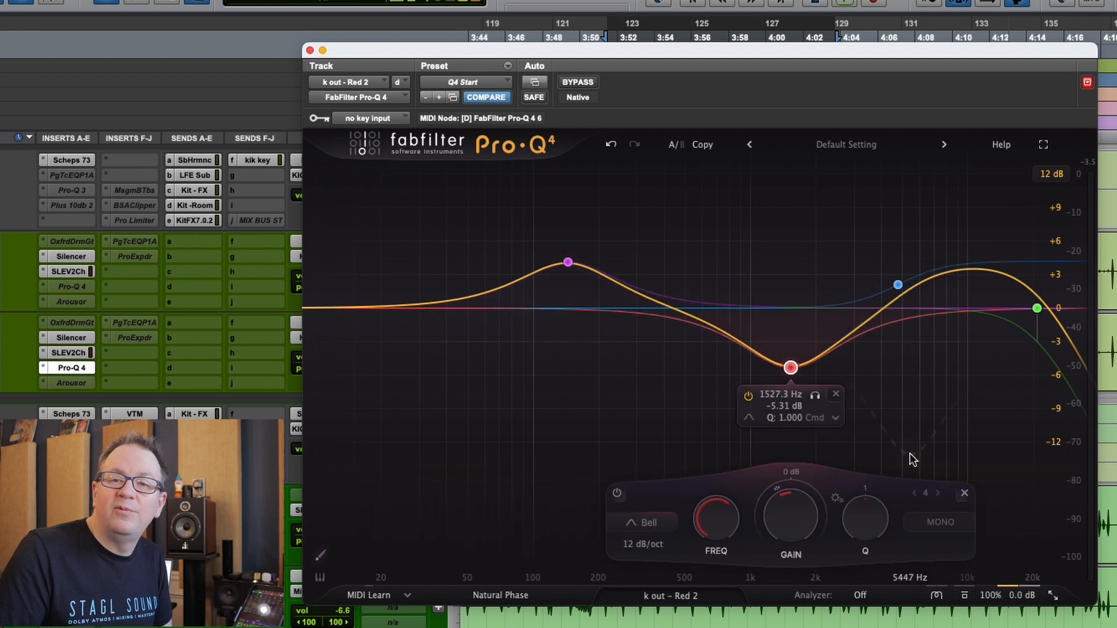
drag(1027, 472, 955, 344)
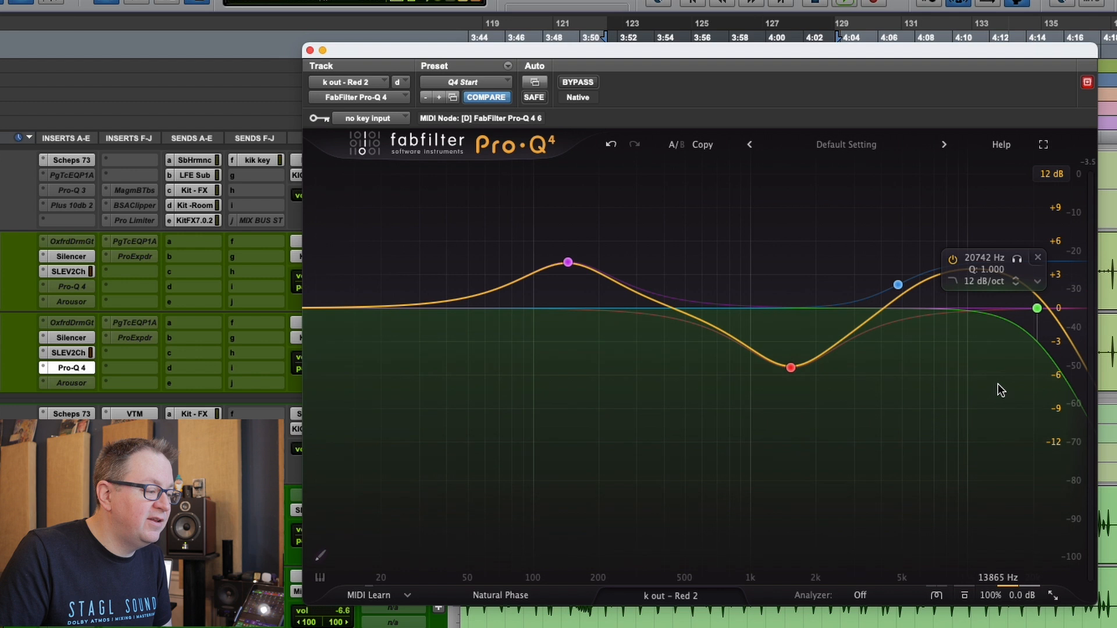
click(983, 396)
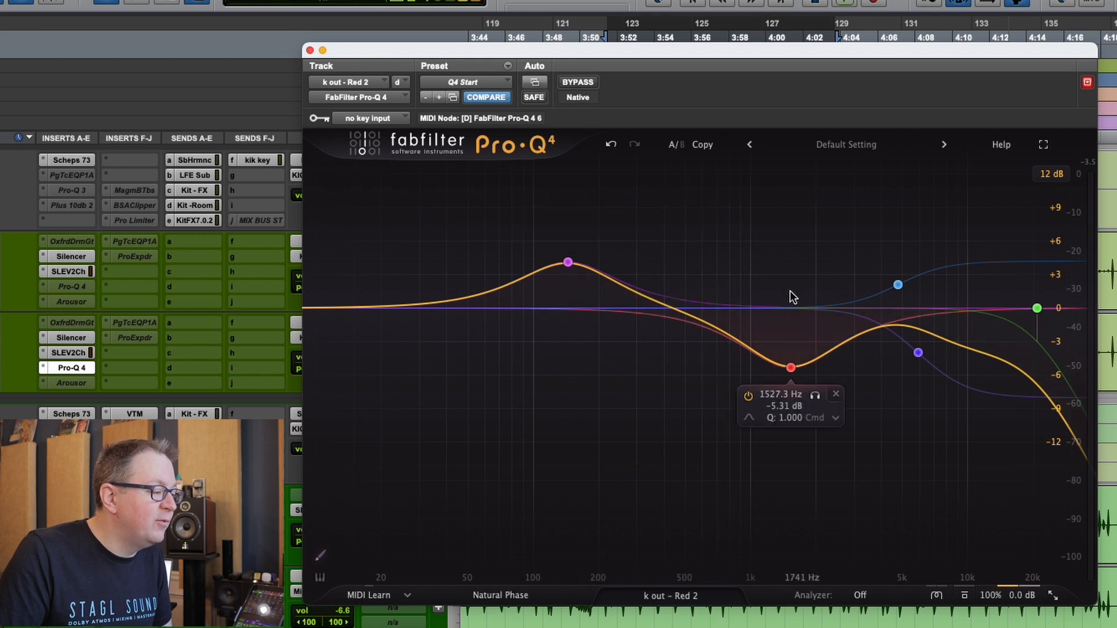
click(714, 246)
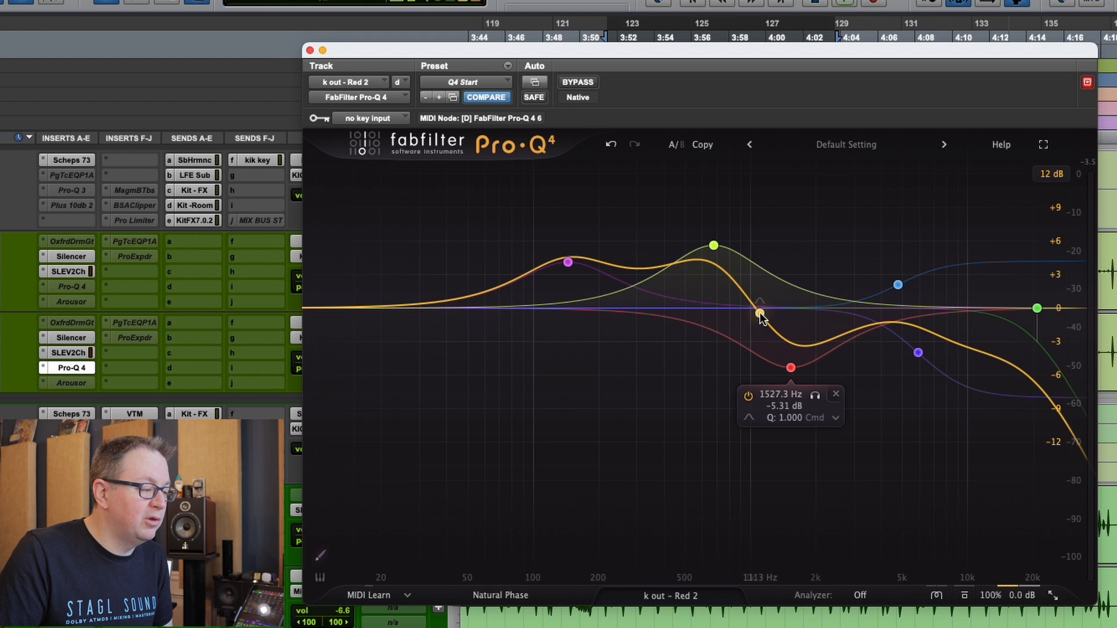
Select every EQ band and delete them all together
drag(1061, 437, 398, 176)
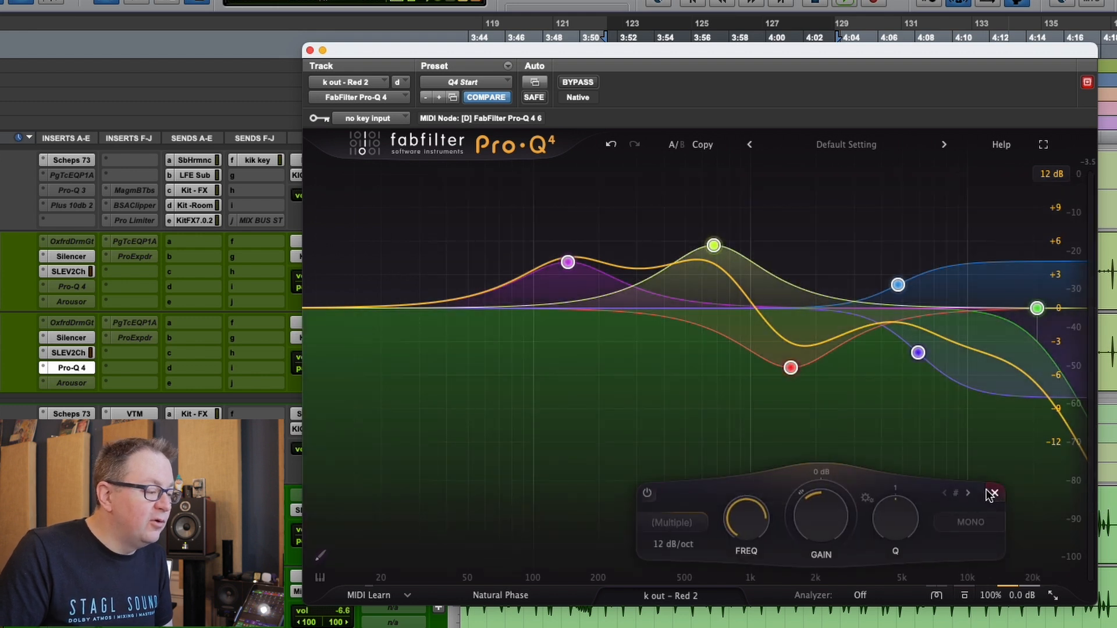
click(993, 492)
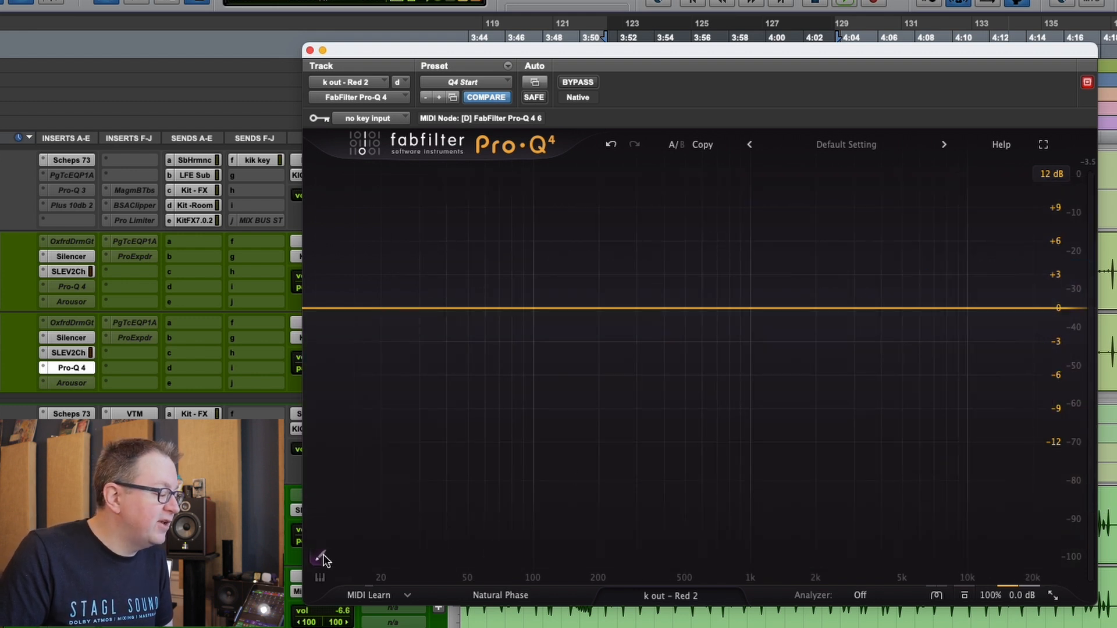
Use EQ Sketch to draw a curve with a low cut, wide midrange dip, narrow upper-mid cut and high shelf boost
mouse_move(324, 554)
mouse_down()
mouse_move(354, 523)
mouse_move(376, 464)
mouse_move(361, 553)
mouse_move(399, 531)
mouse_move(481, 531)
mouse_move(519, 514)
mouse_up()
drag(559, 454, 627, 336)
mouse_move(700, 320)
mouse_down()
mouse_move(708, 449)
mouse_move(840, 424)
mouse_move(864, 326)
mouse_move(1000, 232)
mouse_move(995, 307)
mouse_move(933, 241)
mouse_move(954, 254)
mouse_up()
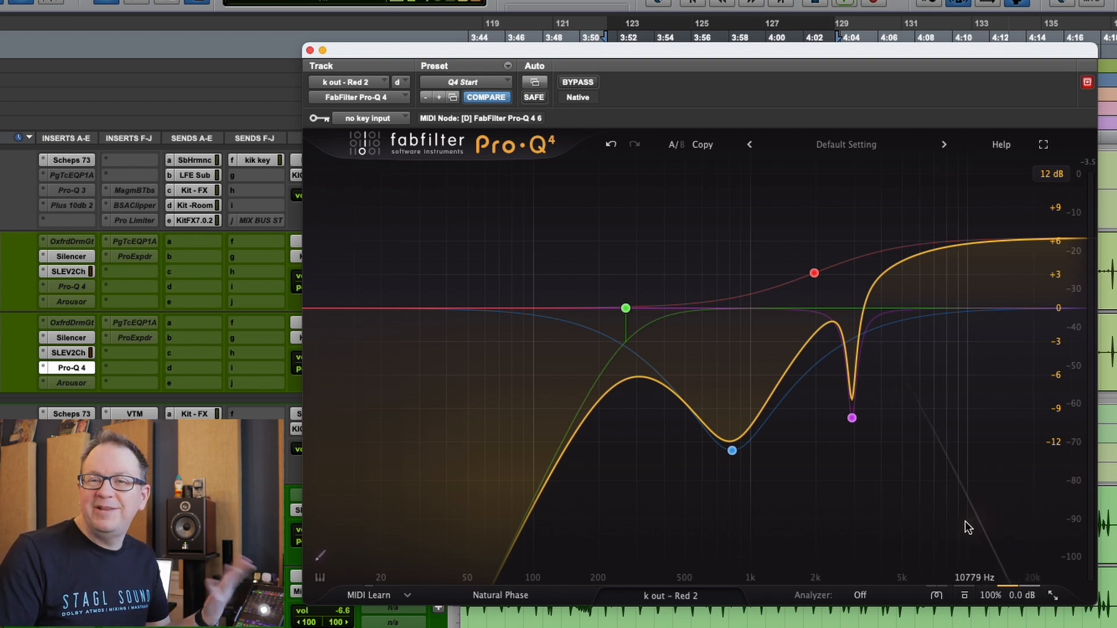
Select all the sketched bands and delete them
drag(977, 494, 522, 263)
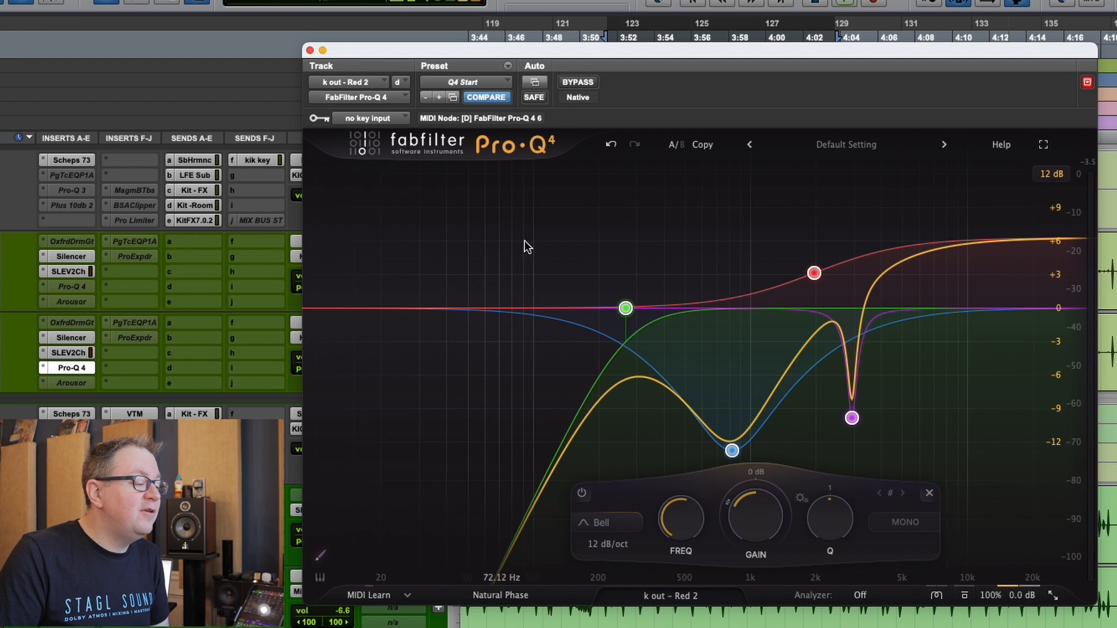
click(930, 495)
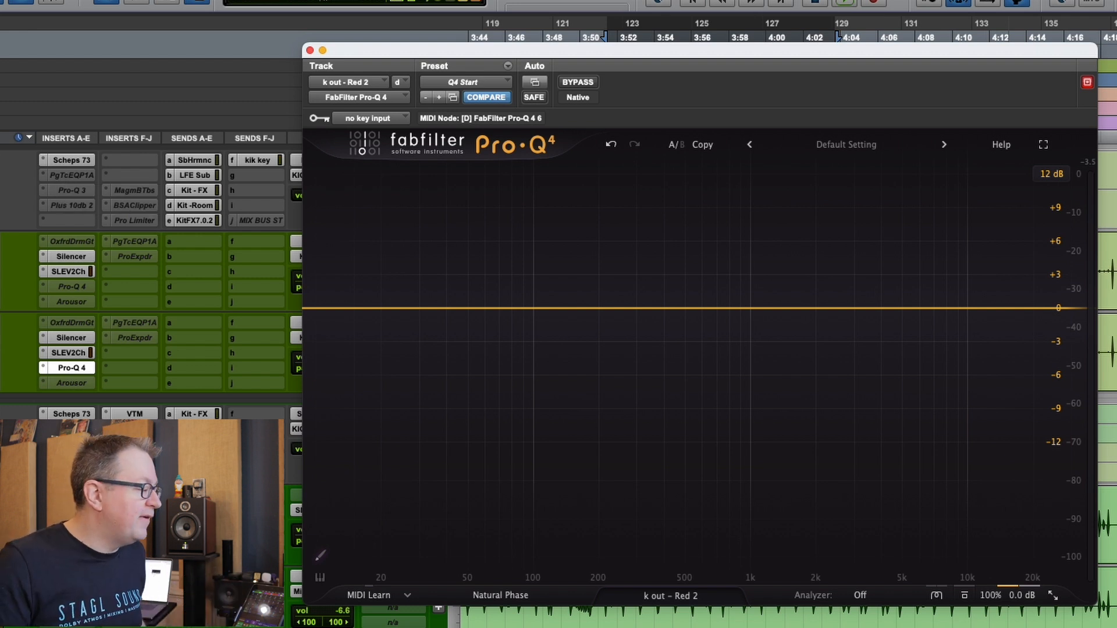
Close the EQ window and play the selected reintro section of the two kick tracks several times to compare their sound
click(452, 132)
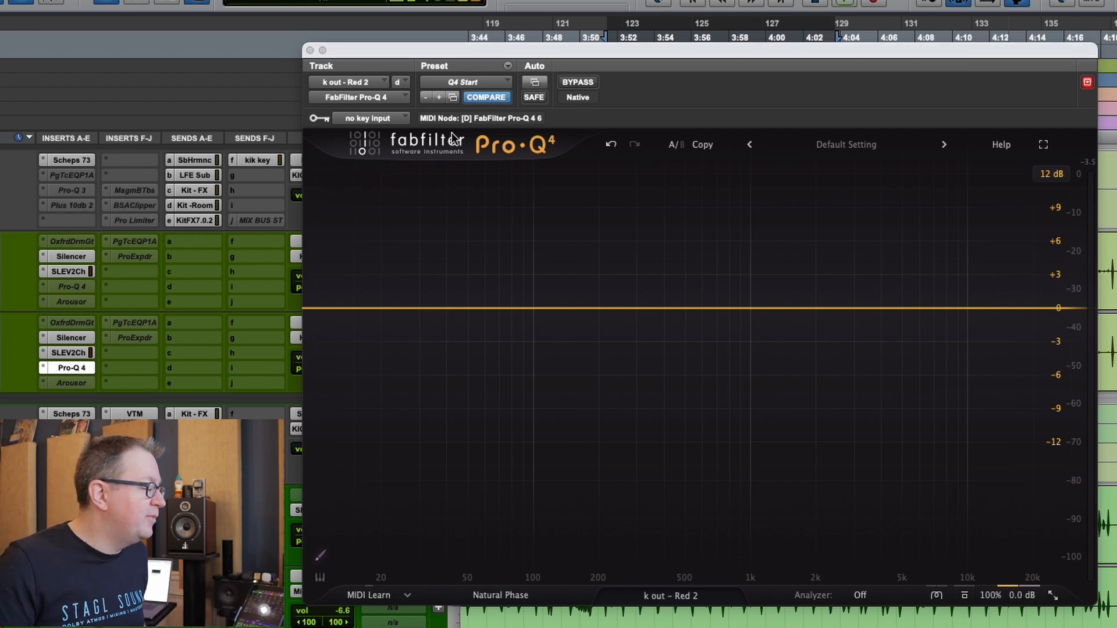
click(315, 49)
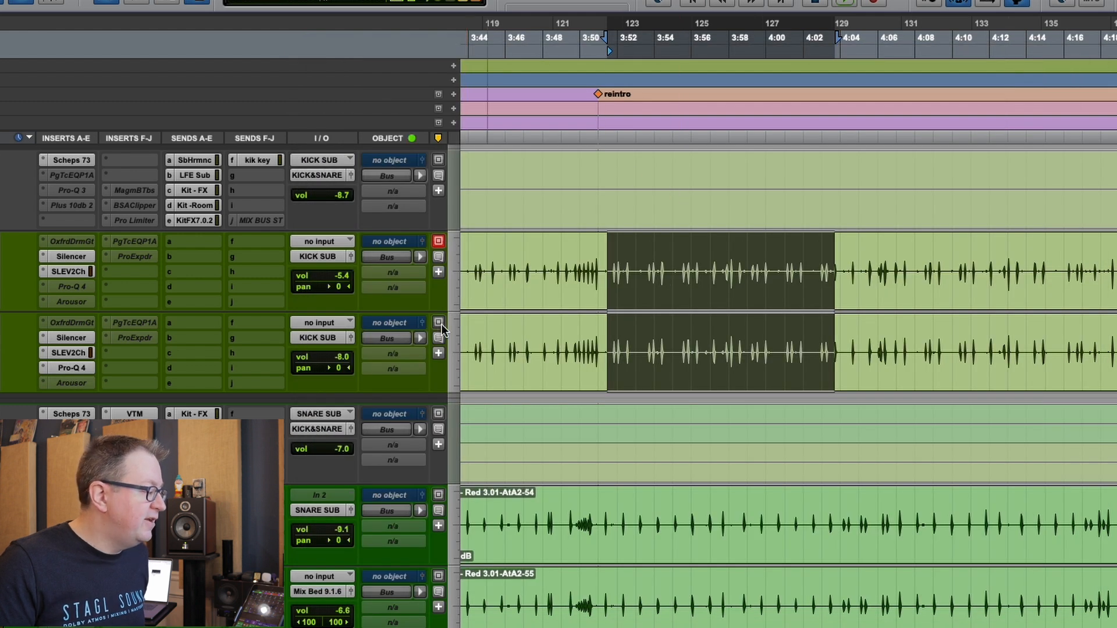
click(545, 300)
key(space)
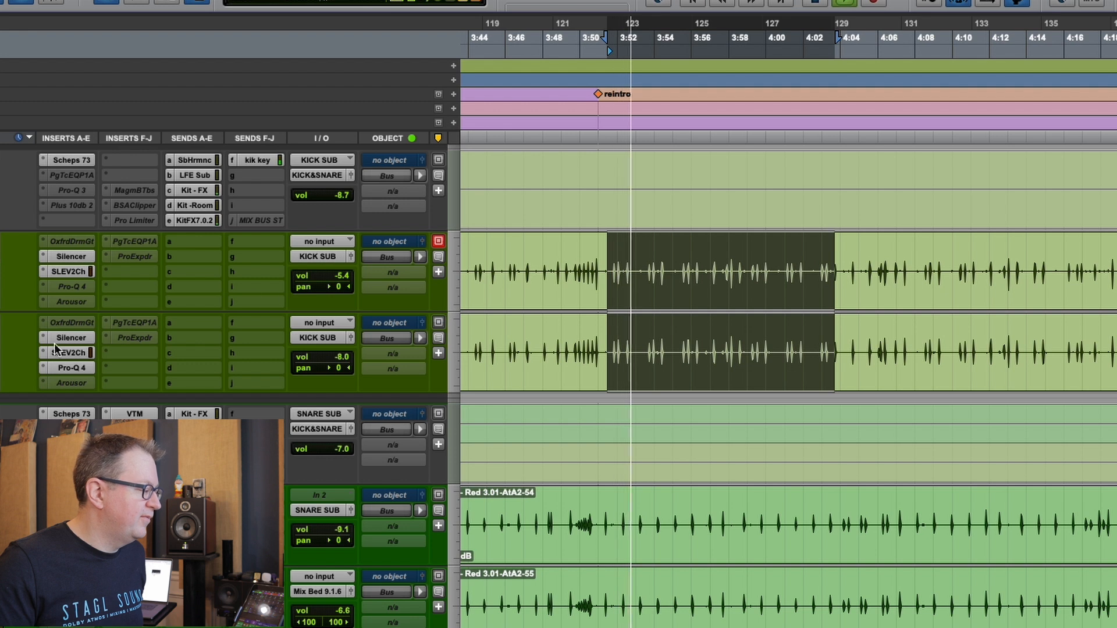
key(space)
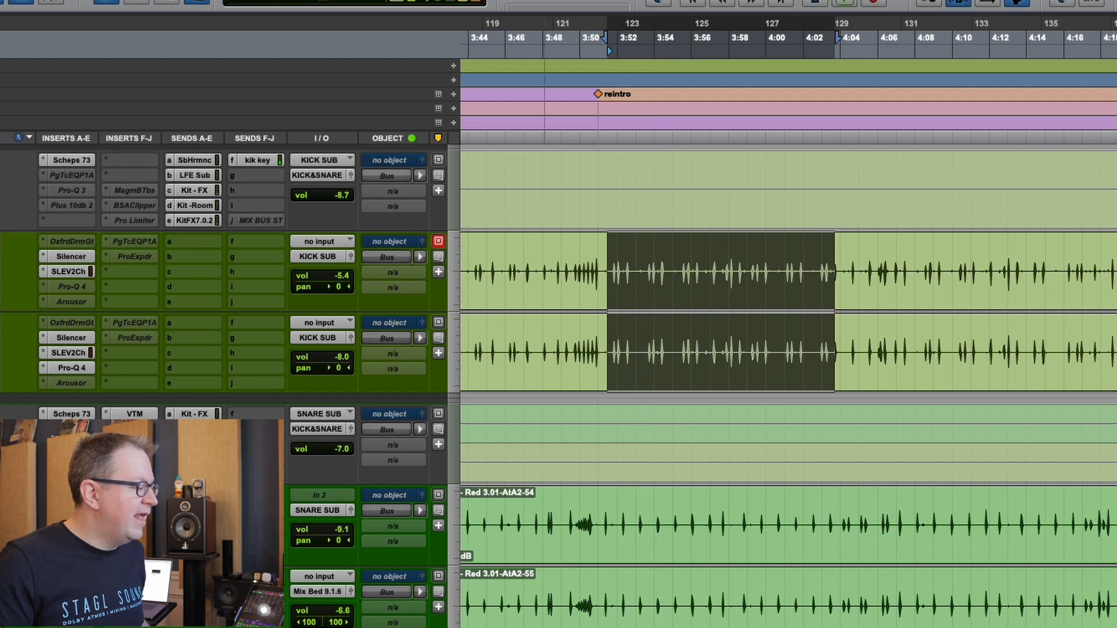
key(space)
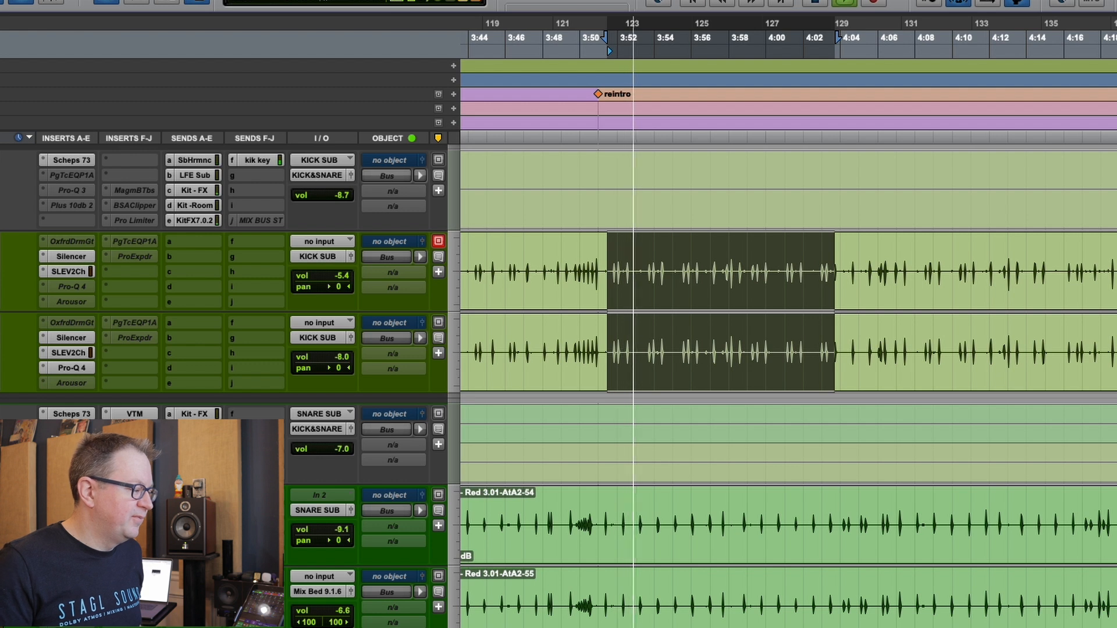
key(space)
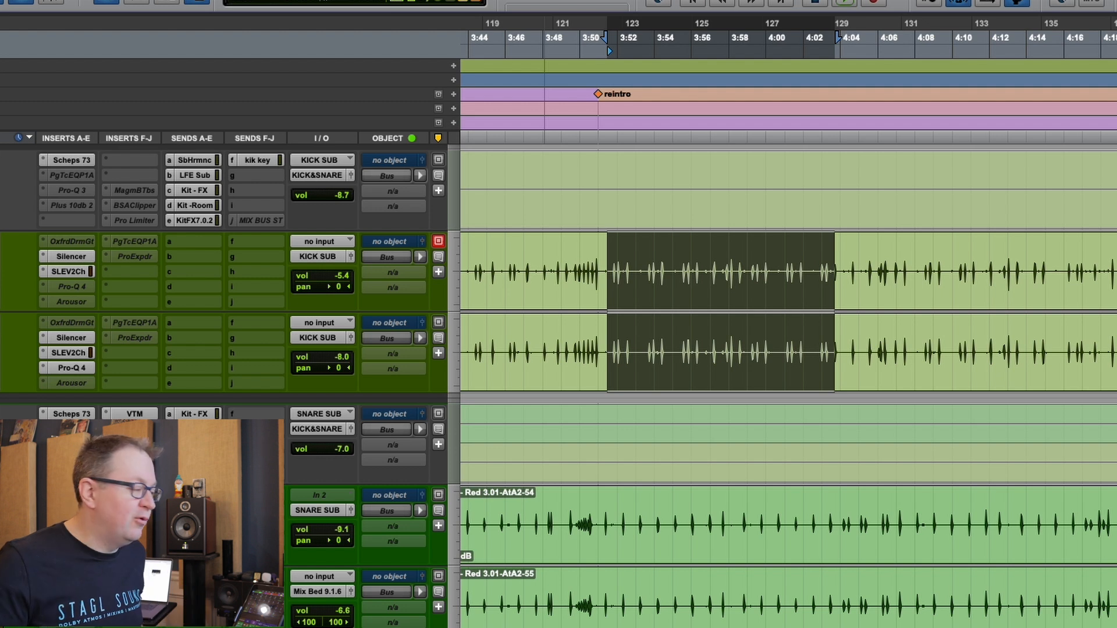
key(space)
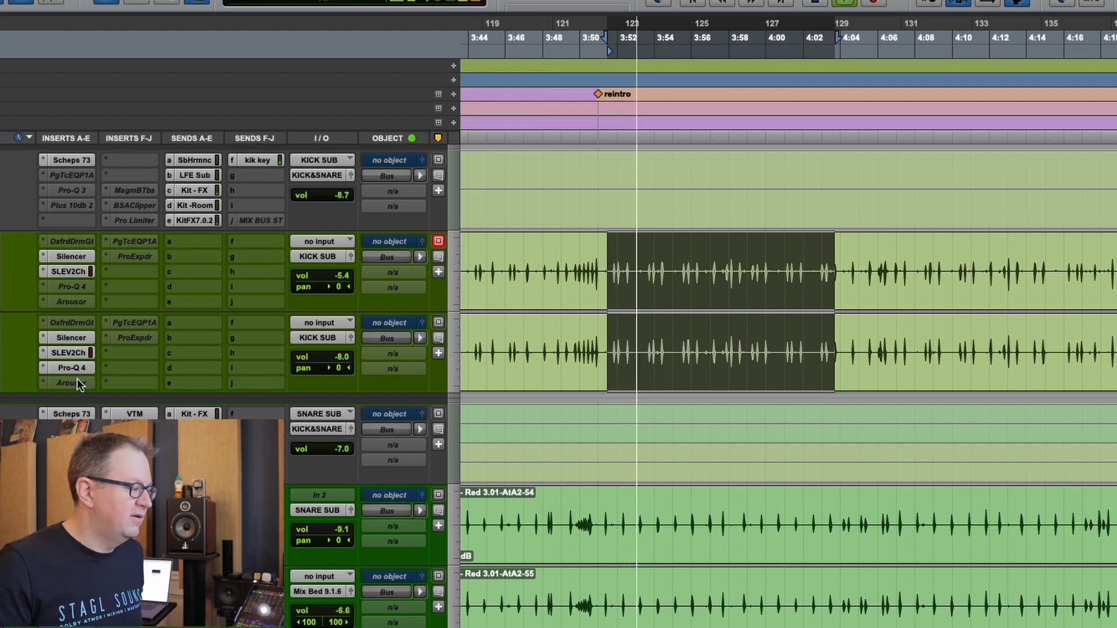
key(space)
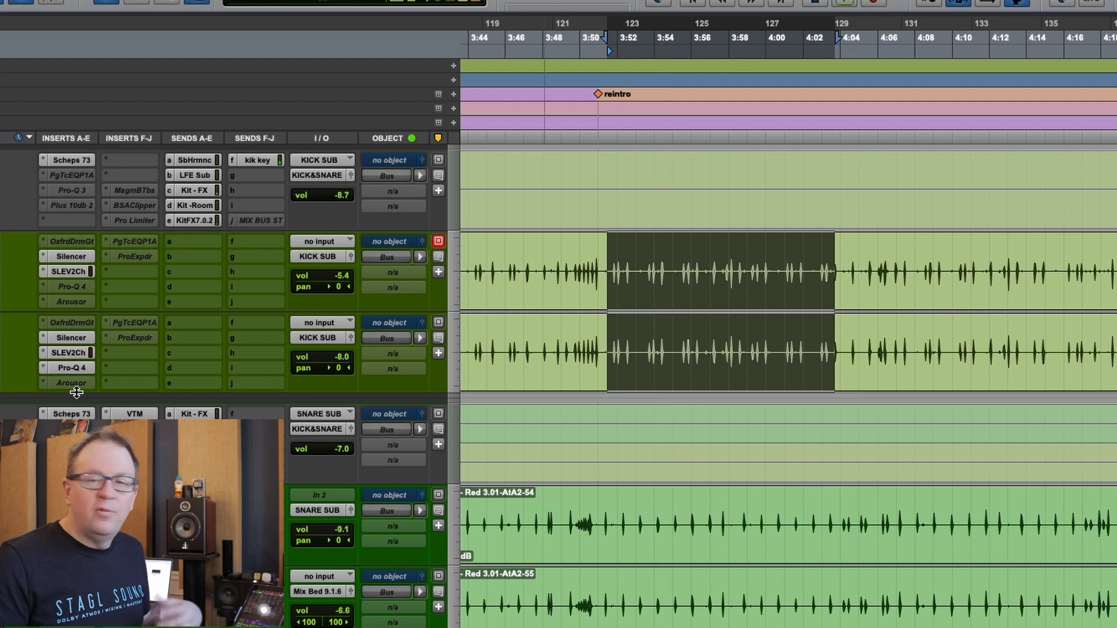
Try the polarity invert in the SSL EV2 Channel on k out - Red 2, switch it back off, and close the plugin
click(74, 353)
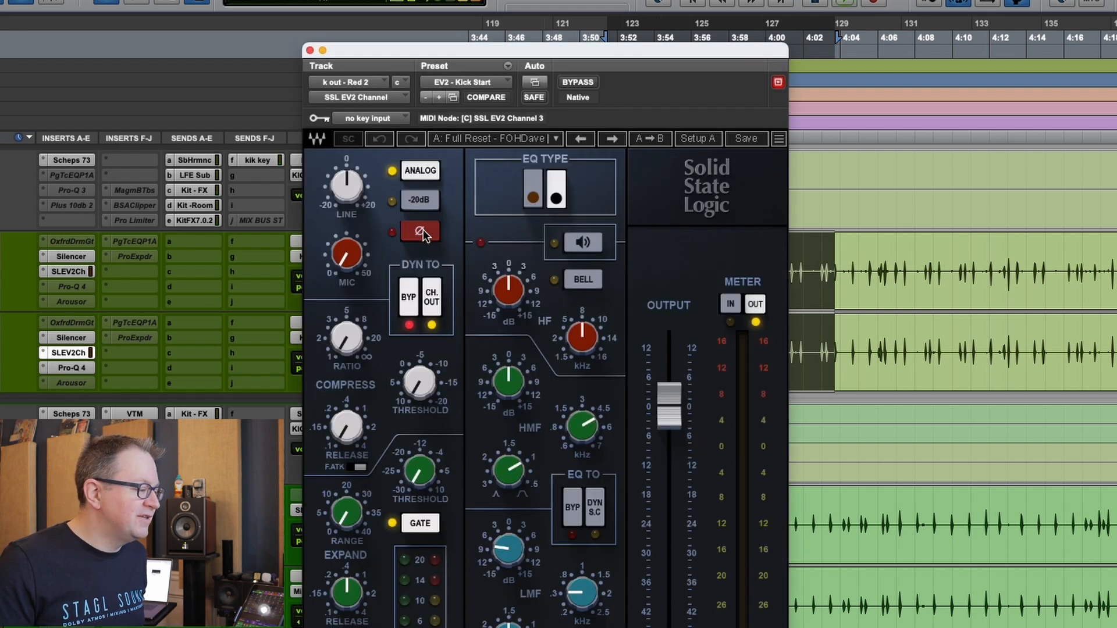
click(421, 232)
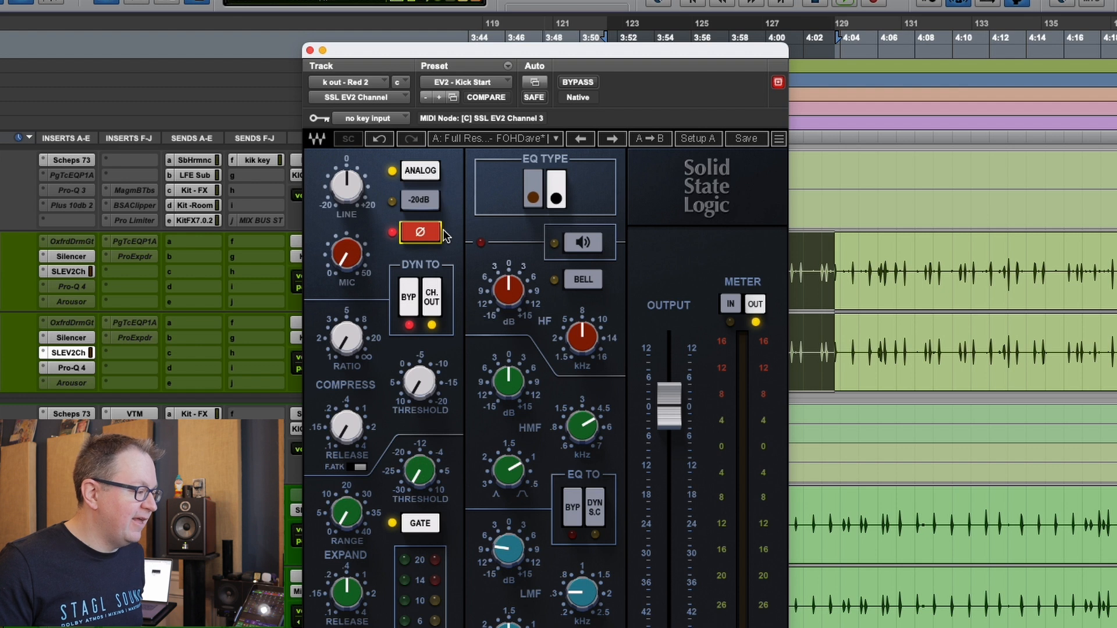
click(428, 237)
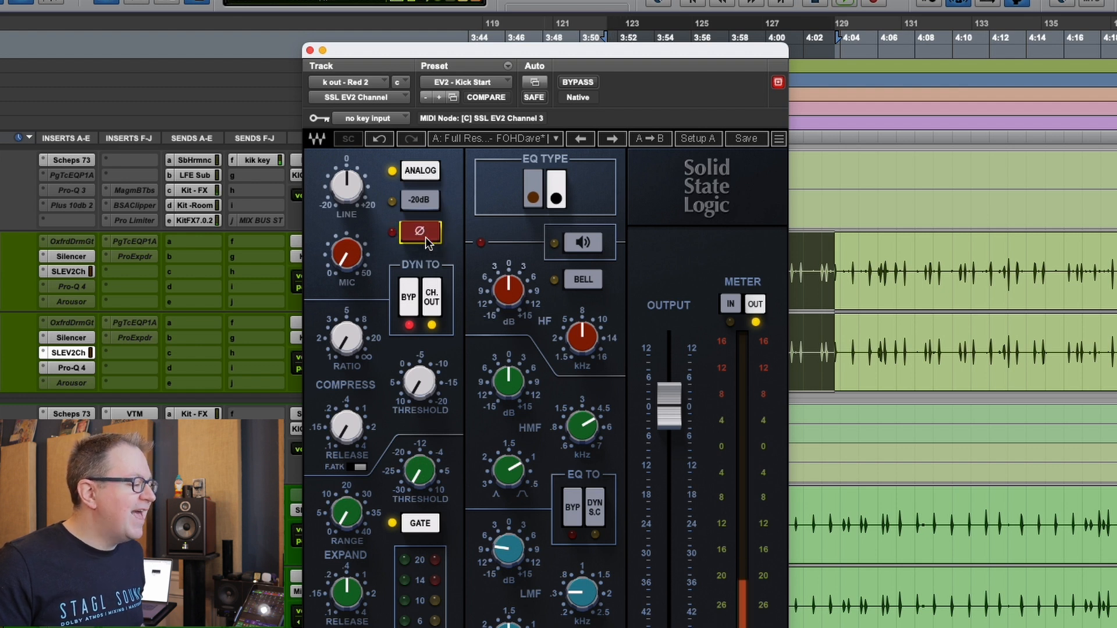
key(super+w)
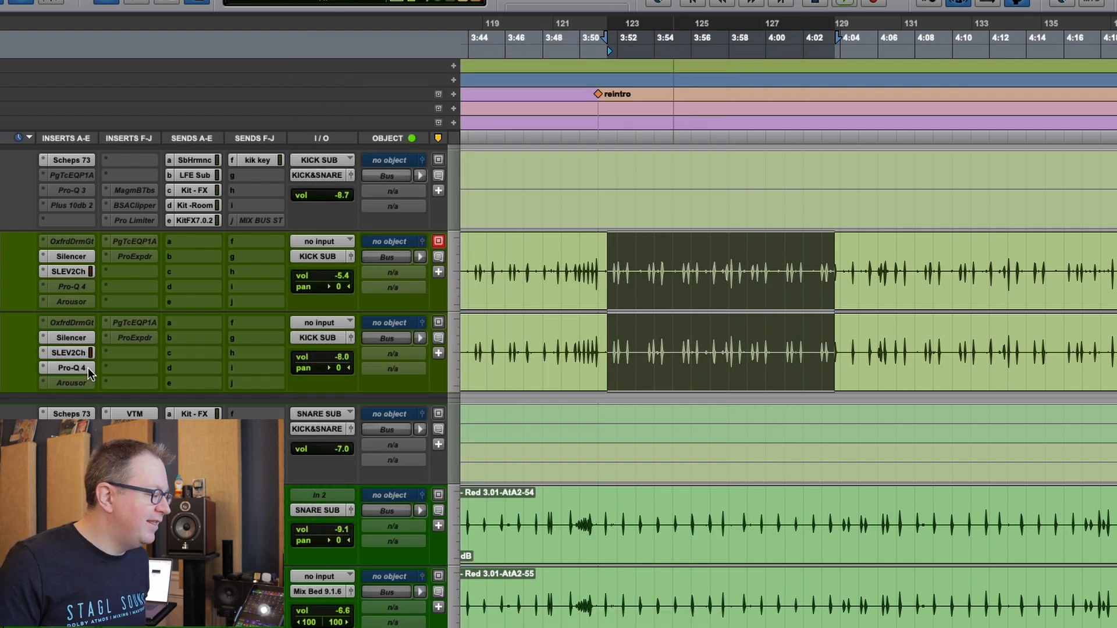
Open Pro-Q 4 on k out - Red 2, add a band at about 63 Hz and set its shape to All Pass
click(71, 368)
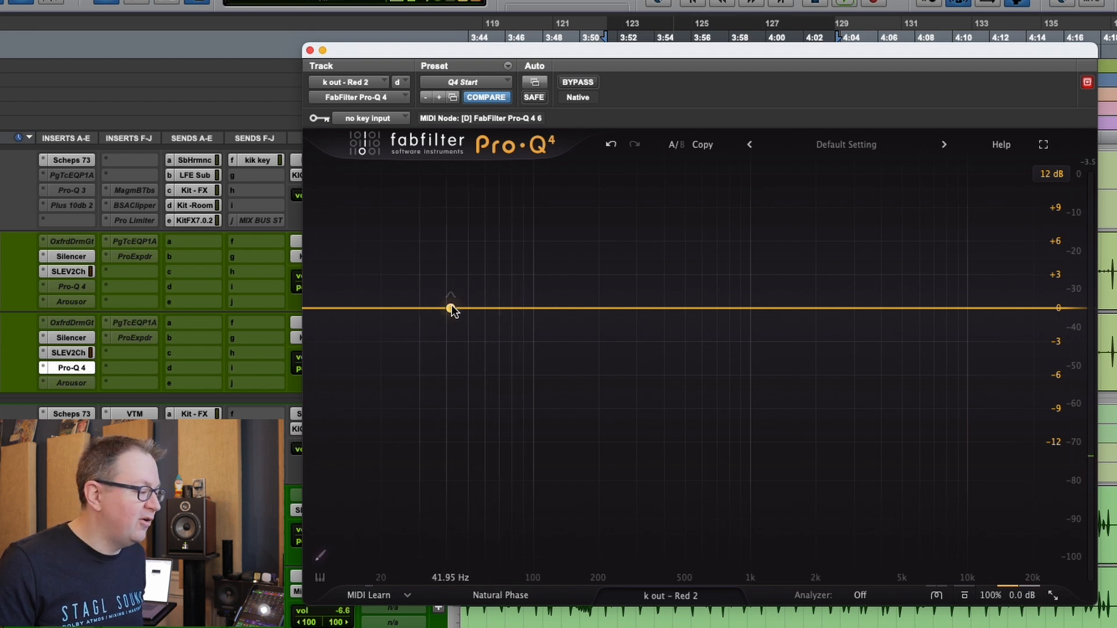
click(490, 309)
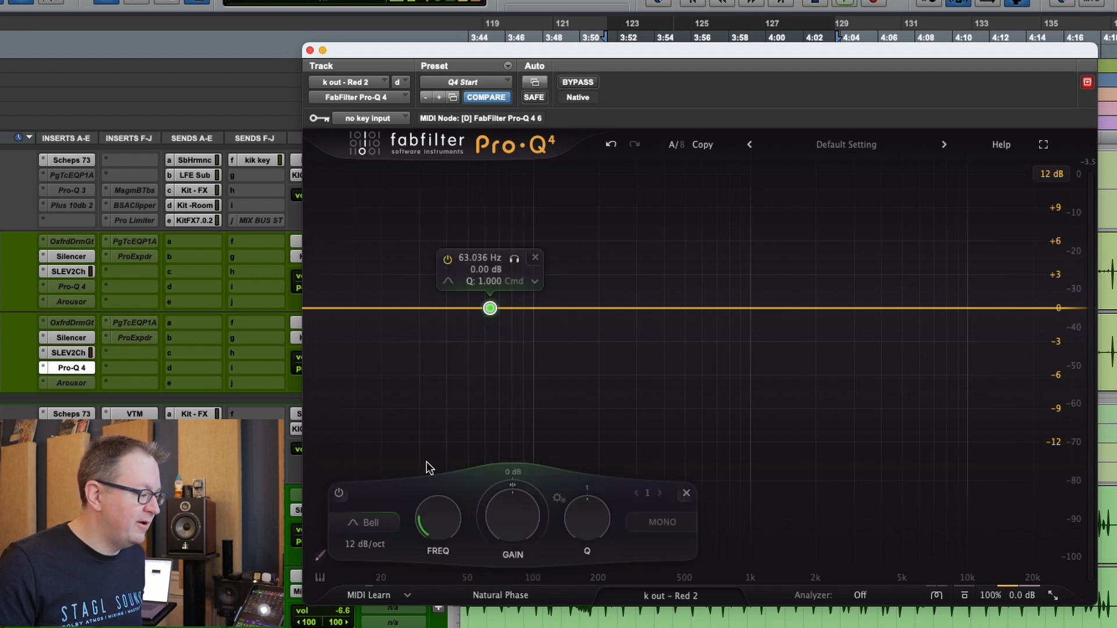
click(371, 524)
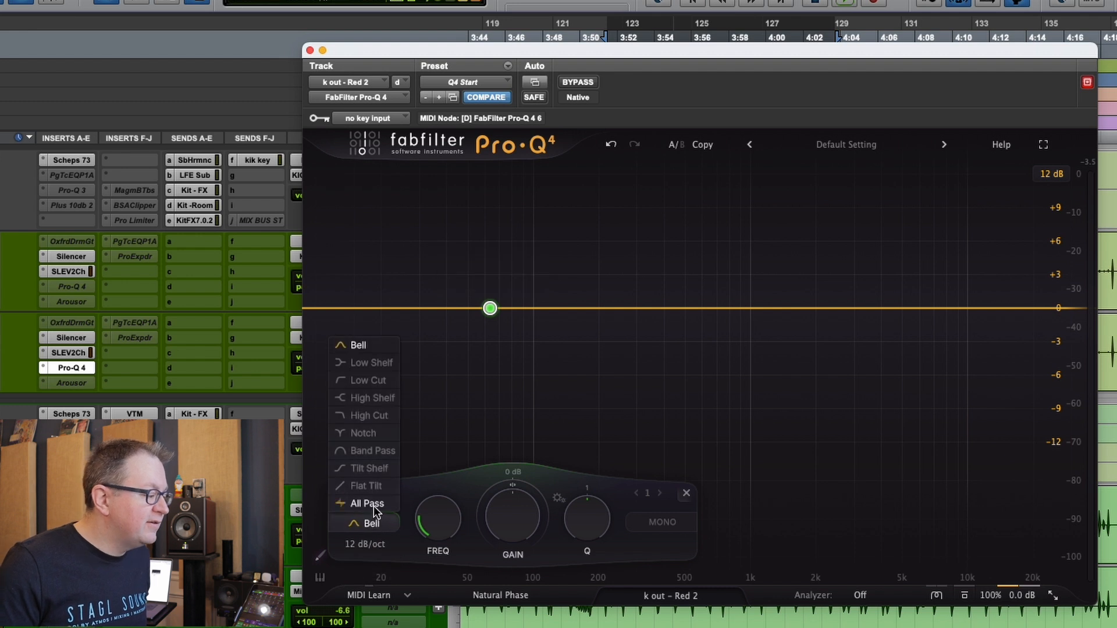
click(364, 502)
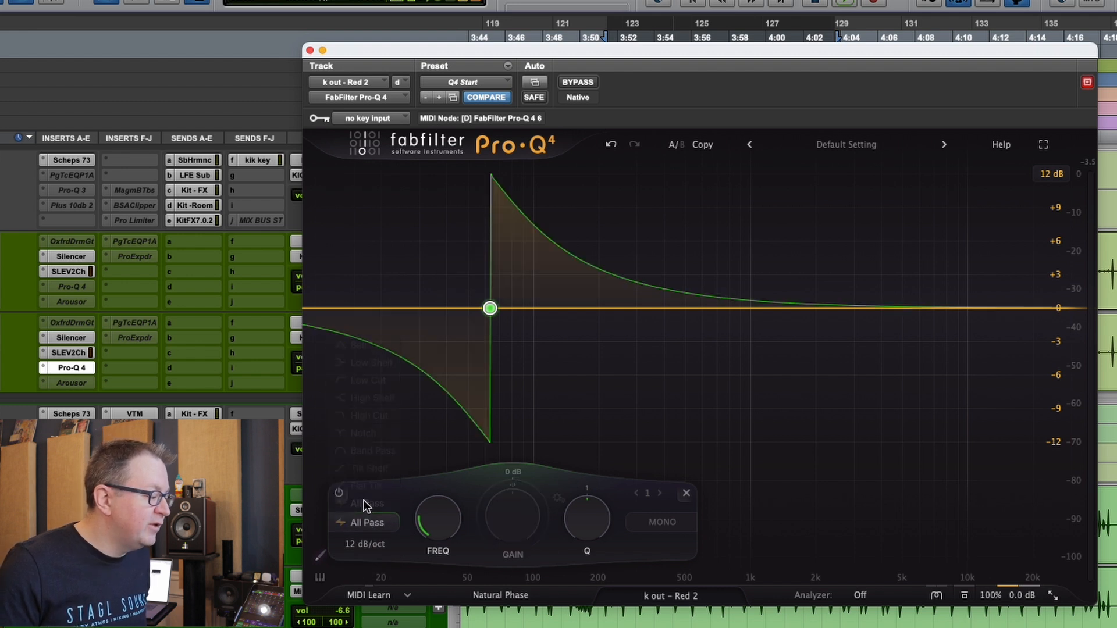
Lower the All Pass band's frequency to just under 40 Hz and raise its Q to about 2.09
drag(440, 506, 437, 528)
drag(584, 517, 579, 499)
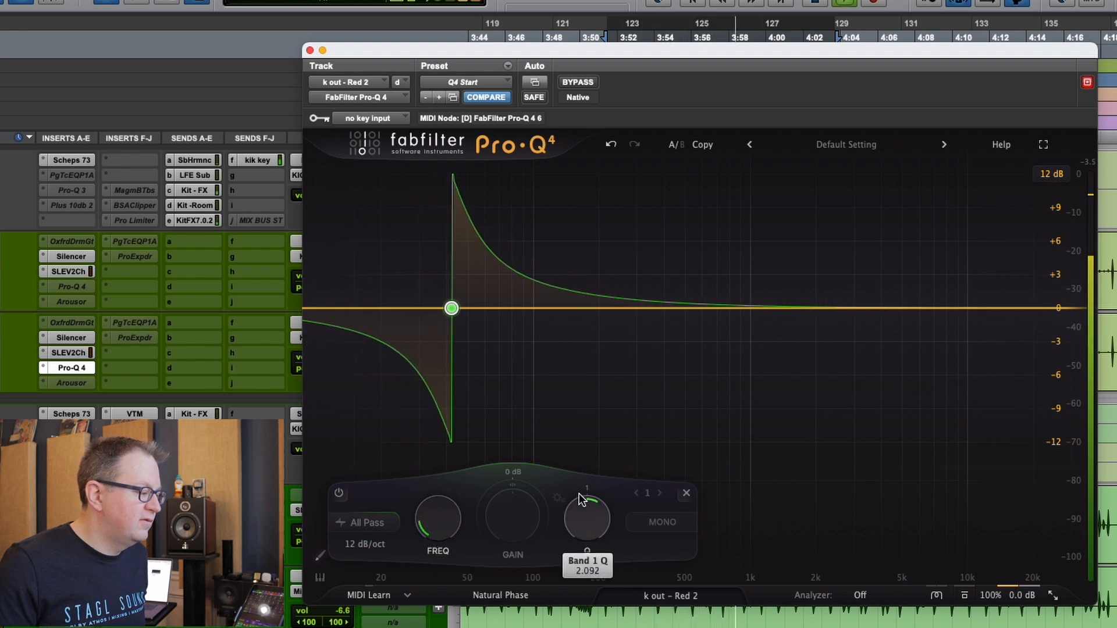
drag(438, 512, 448, 529)
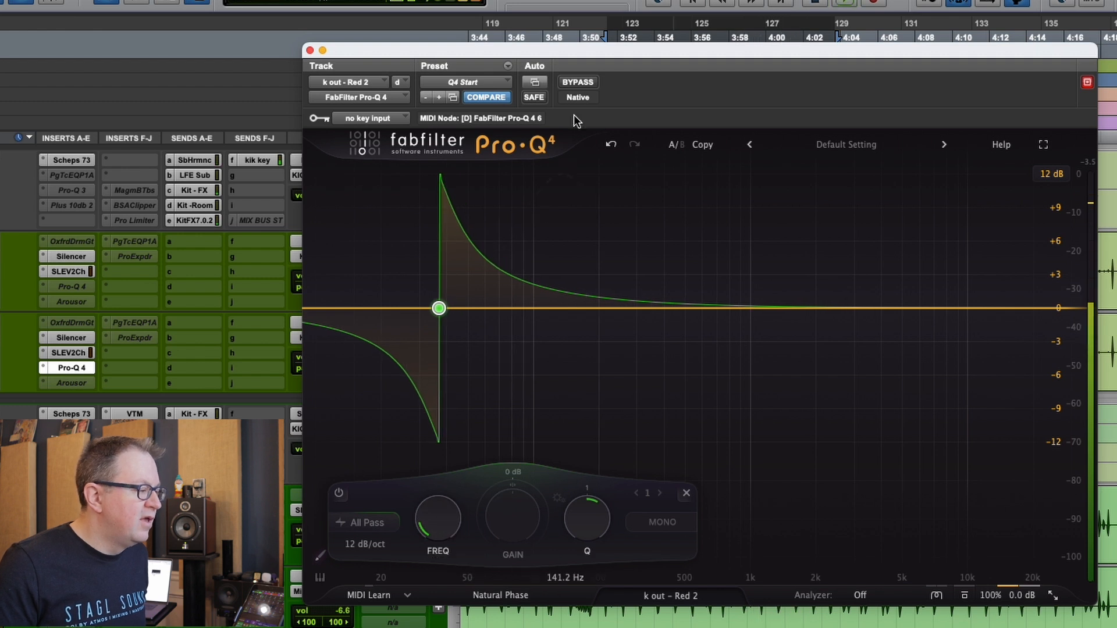
Bypass and re-enable Pro-Q 4 on k out - Red 2 to compare the kick with and without the All Pass band
click(577, 83)
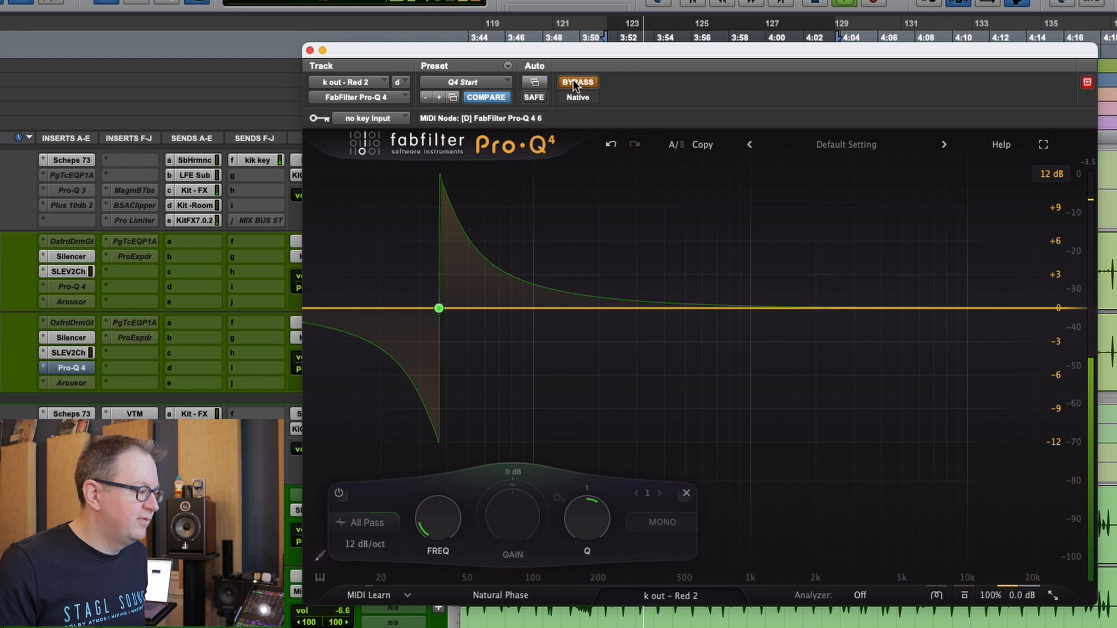
click(574, 85)
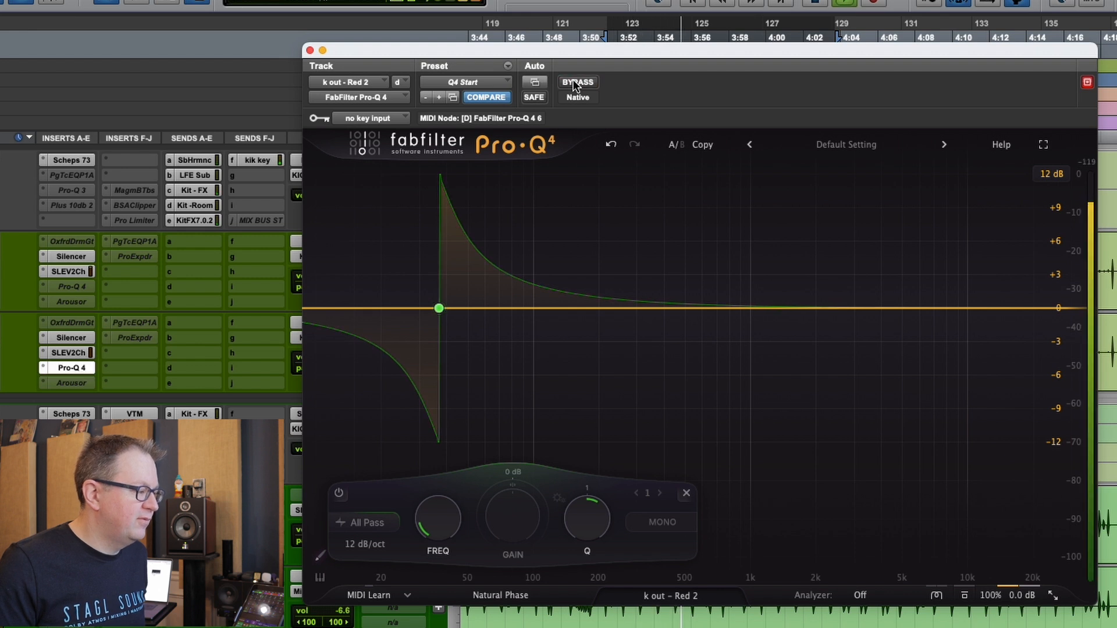
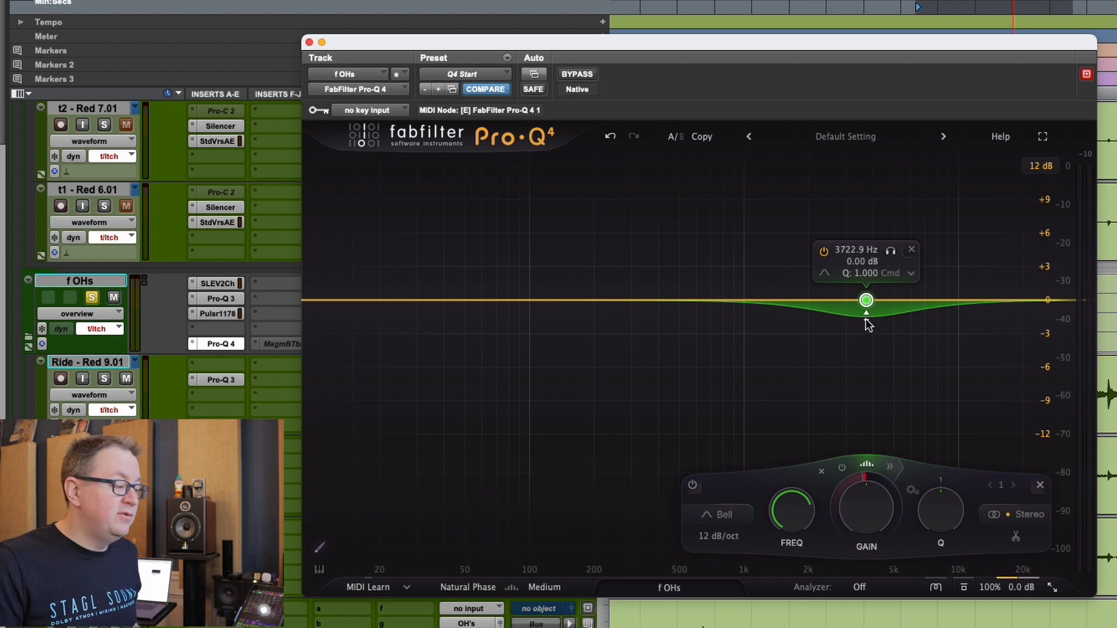
During playback on f OHs, lower the spectral Bell band's dynamic range to about -6 dB and raise its Q to 2.98
key(space)
drag(867, 325, 867, 373)
drag(940, 495, 943, 479)
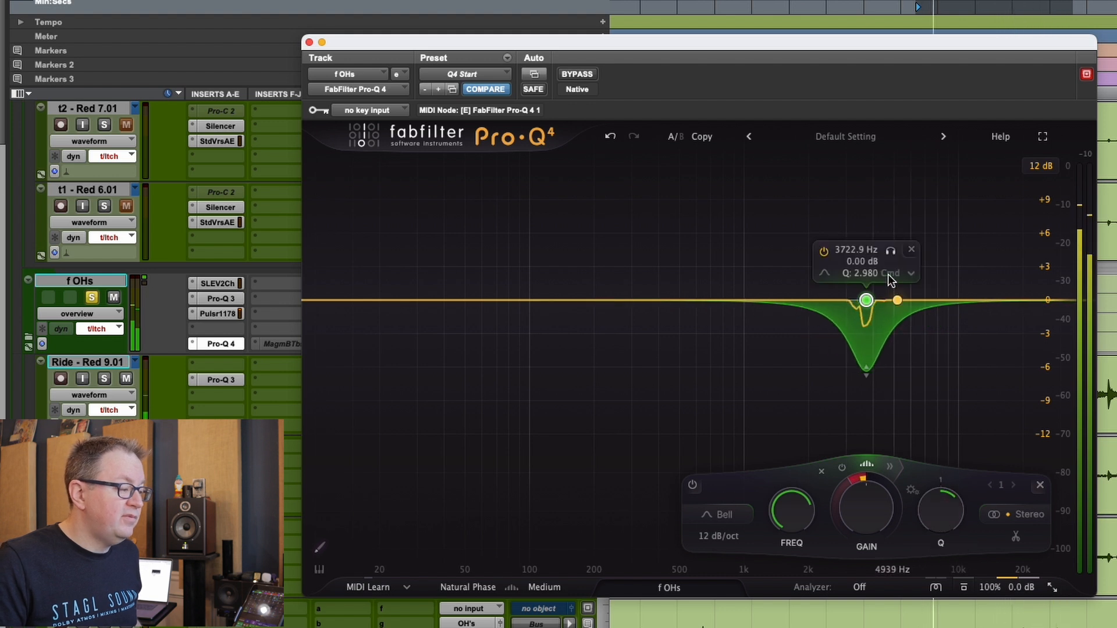
Switch the 3722.9 Hz spectral band off and on twice to compare its effect on the overheads
click(824, 252)
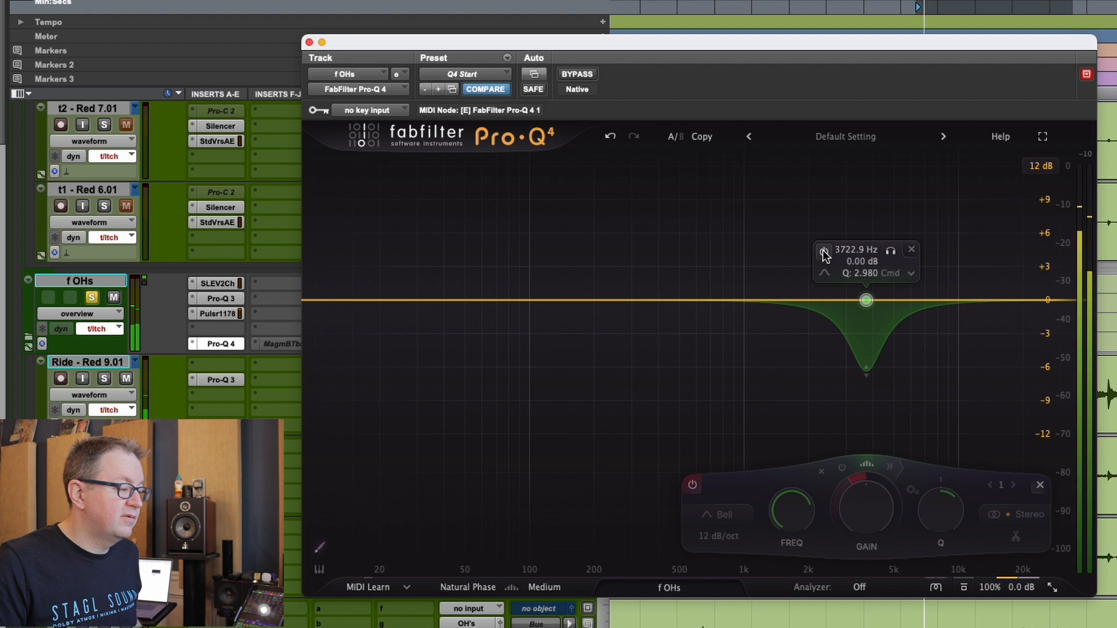
click(824, 252)
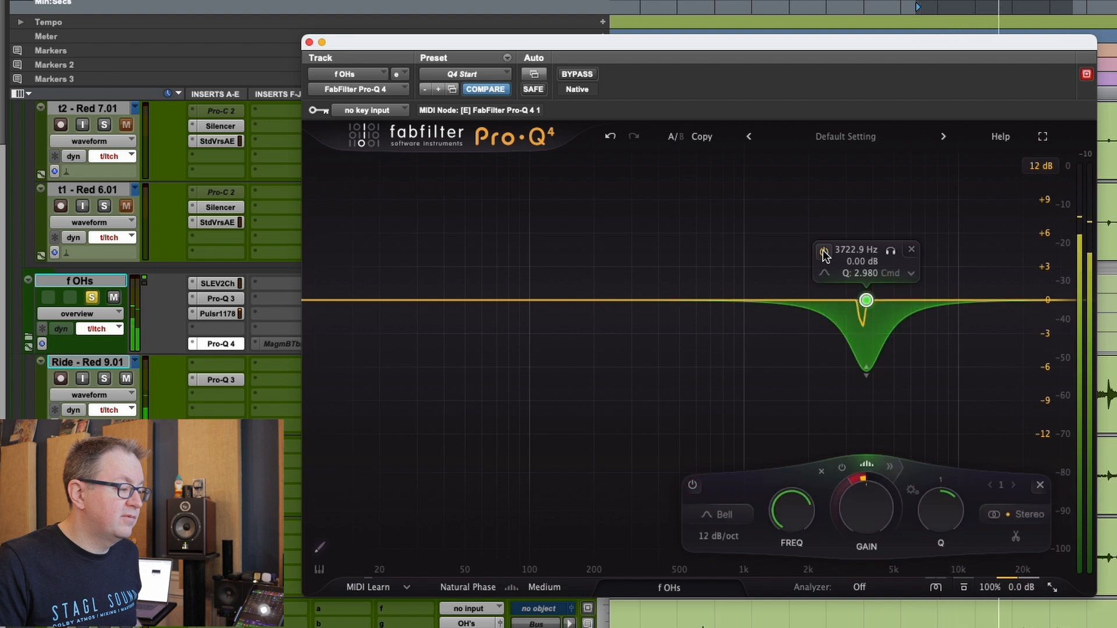
click(824, 252)
click(824, 252)
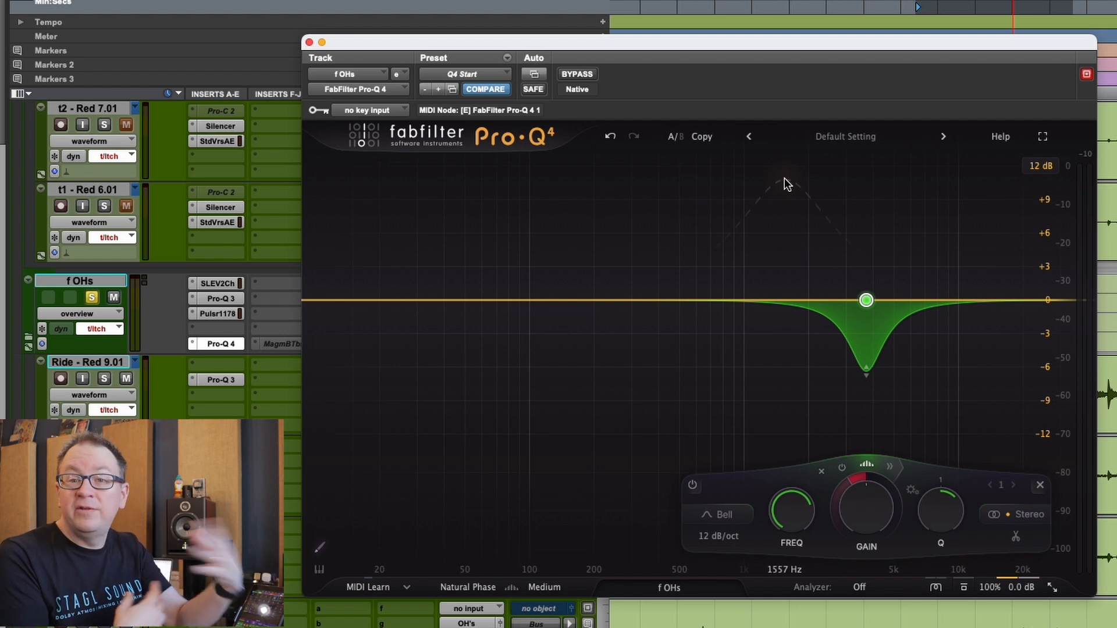
mouse_move(870, 370)
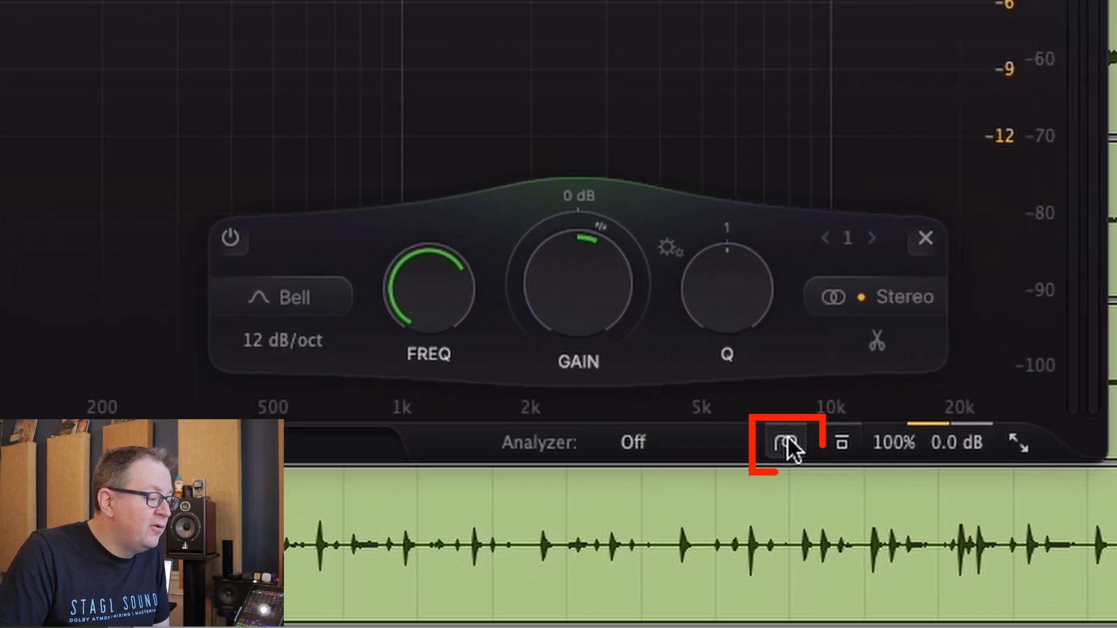
click(789, 439)
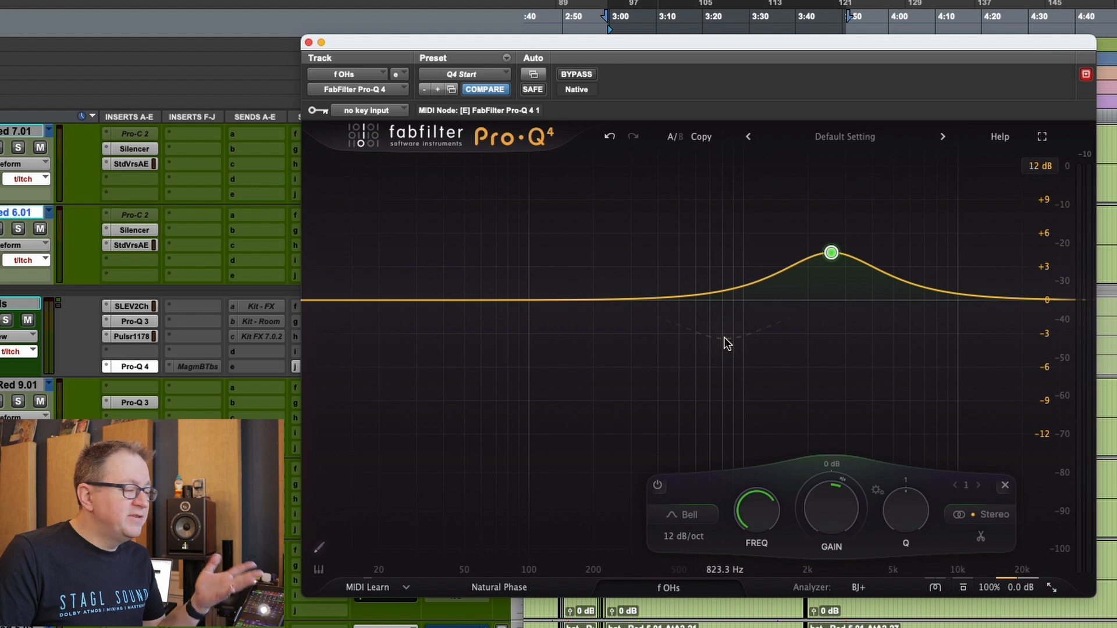
Open Pro-Q 4's instance list and look through the EQ curves of all instances in the session
click(658, 588)
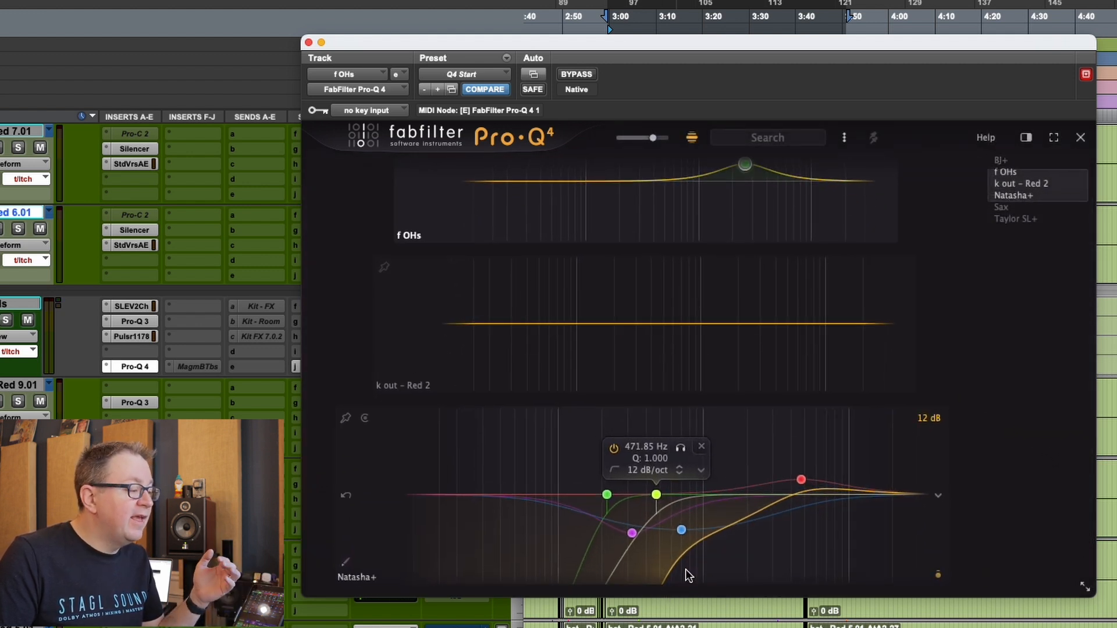
scroll(670, 582, up, 3)
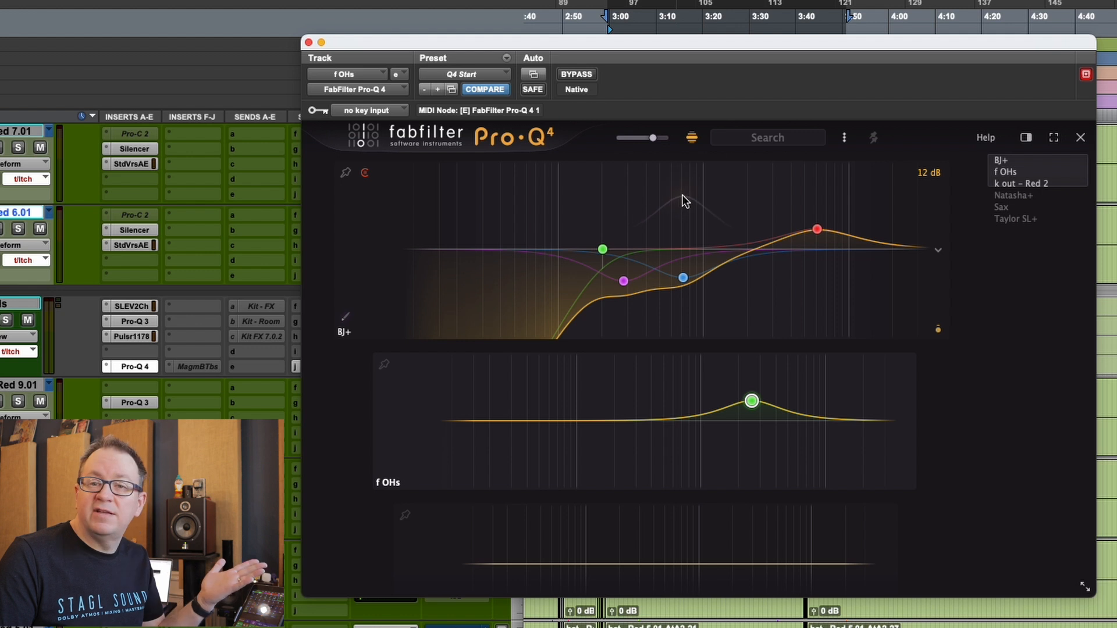
scroll(701, 431, down, 3)
scroll(964, 449, down, 3)
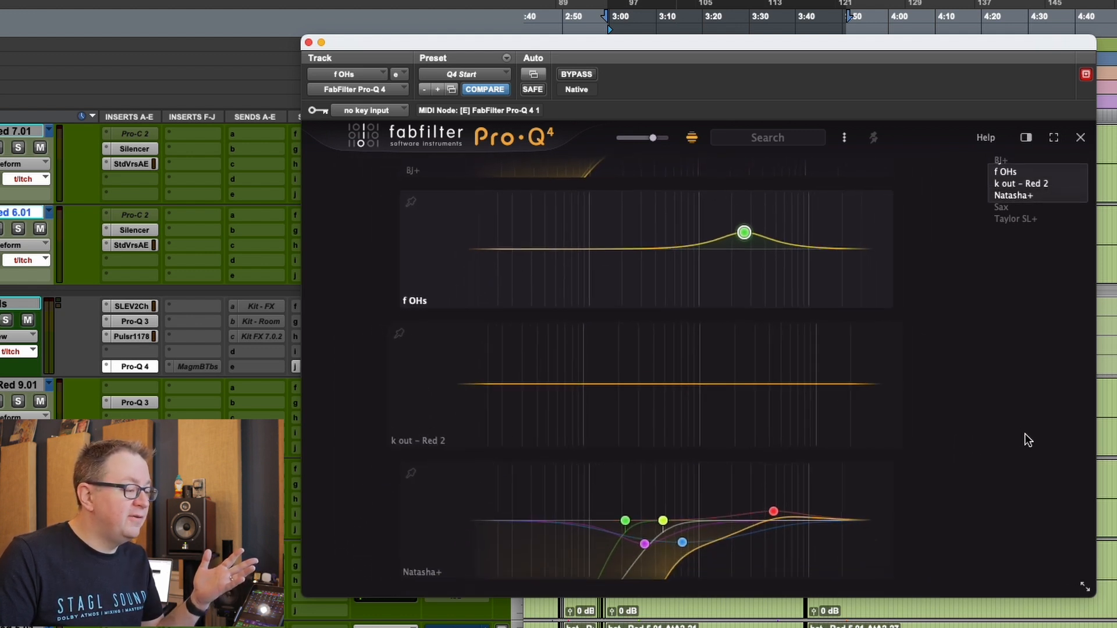
click(1018, 220)
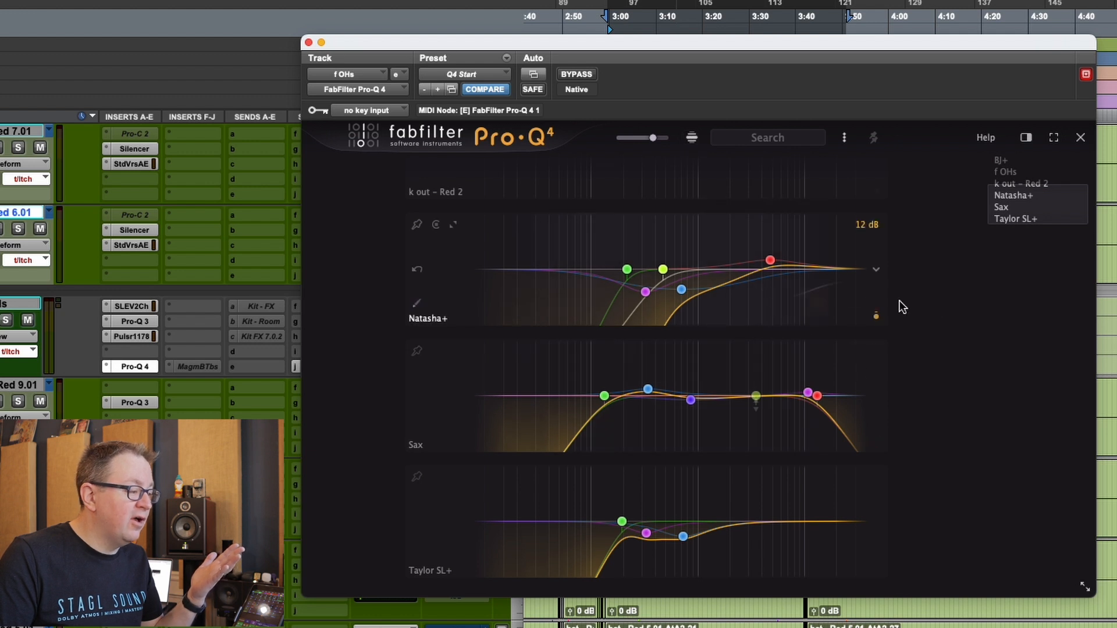
scroll(927, 314, up, 5)
scroll(944, 301, down, 3)
scroll(945, 302, up, 3)
Enlarge the EQ graphs in the instance list and enable collision detection for the Taylor SL+ instance
drag(653, 138, 675, 138)
scroll(721, 431, down, 5)
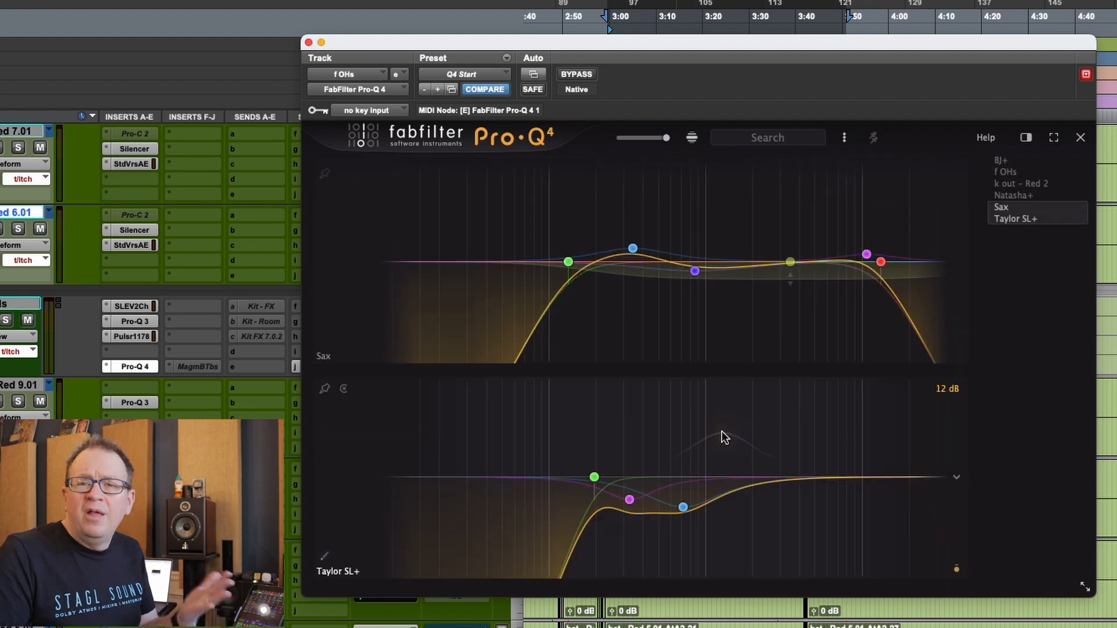
click(345, 391)
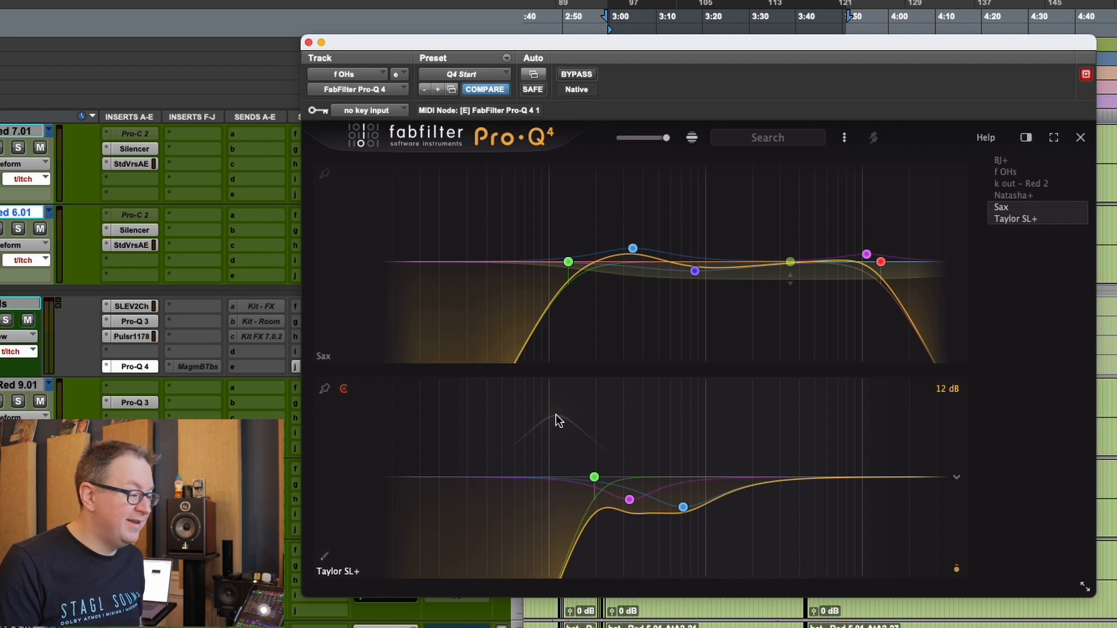
Play the mix and examine the spectra and red collision markings across the listed instances
key(space)
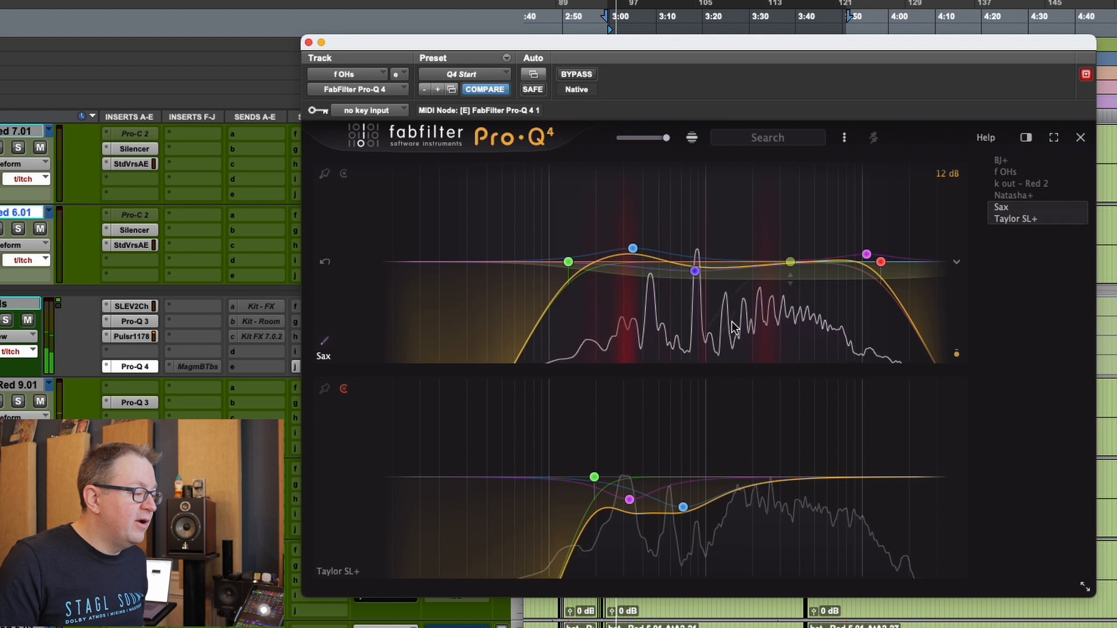
scroll(644, 344, up, 2)
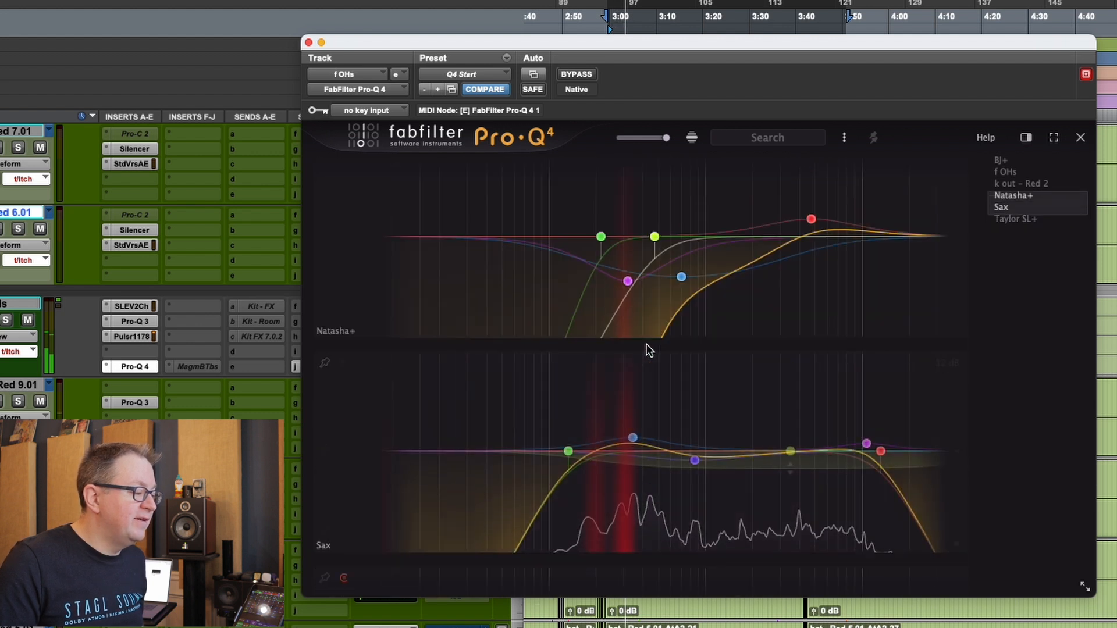
scroll(682, 356, up, 2)
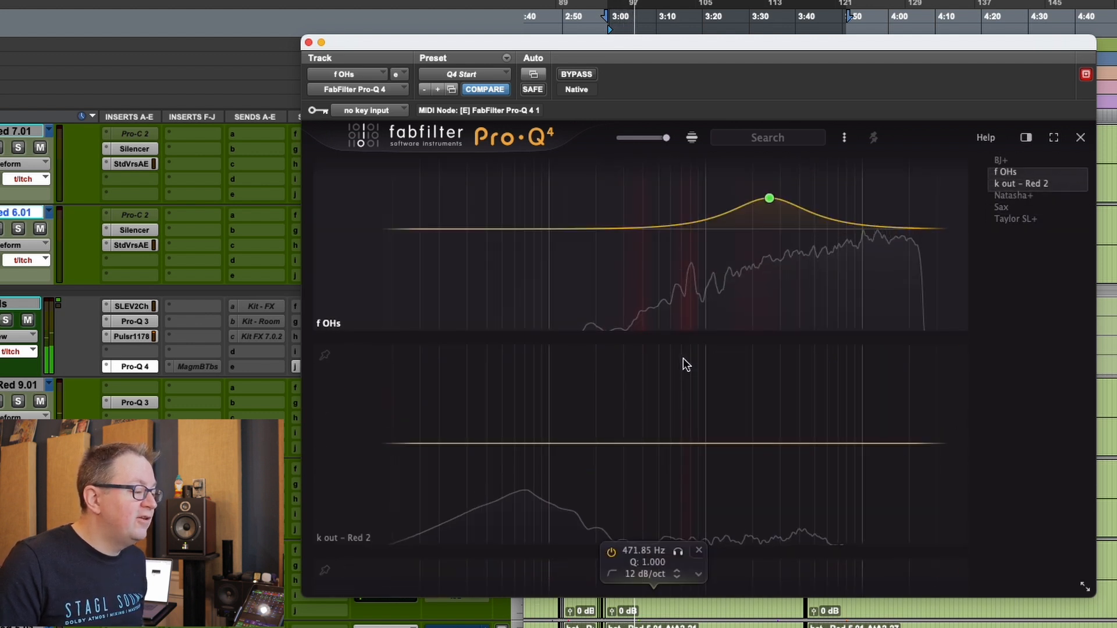
scroll(683, 359, up, 2)
scroll(682, 362, down, 2)
scroll(682, 361, down, 3)
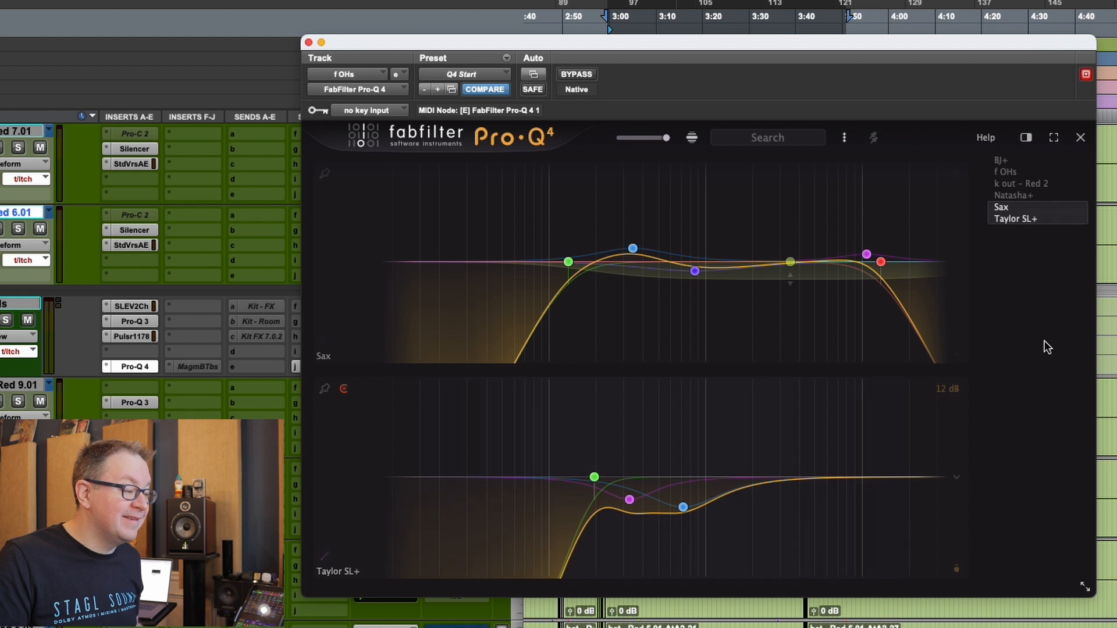
scroll(558, 459, up, 5)
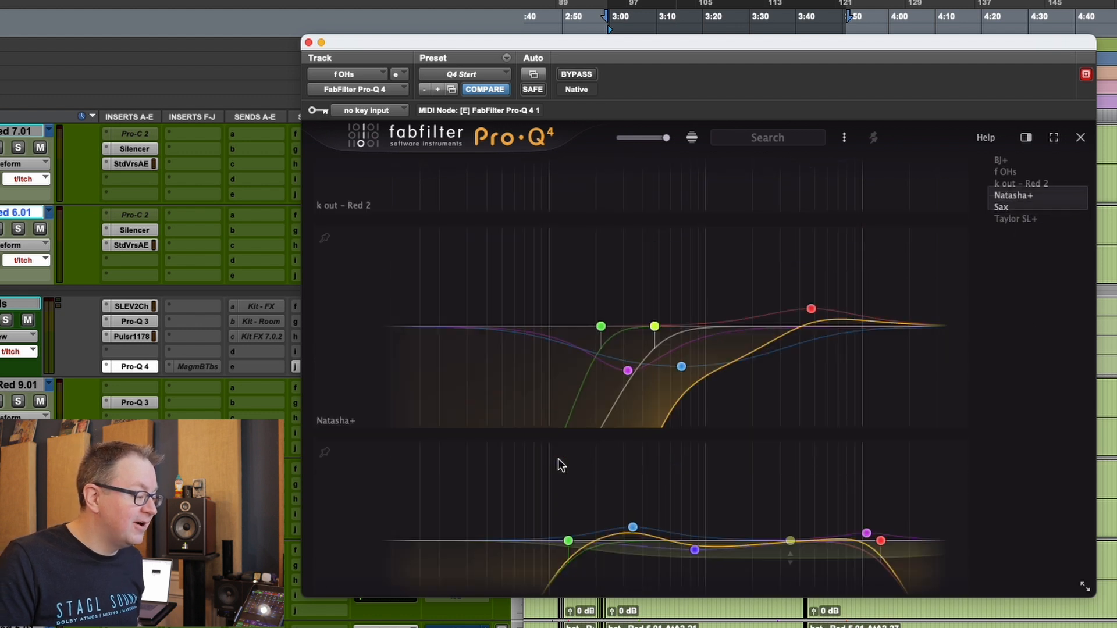
scroll(574, 380, down, 3)
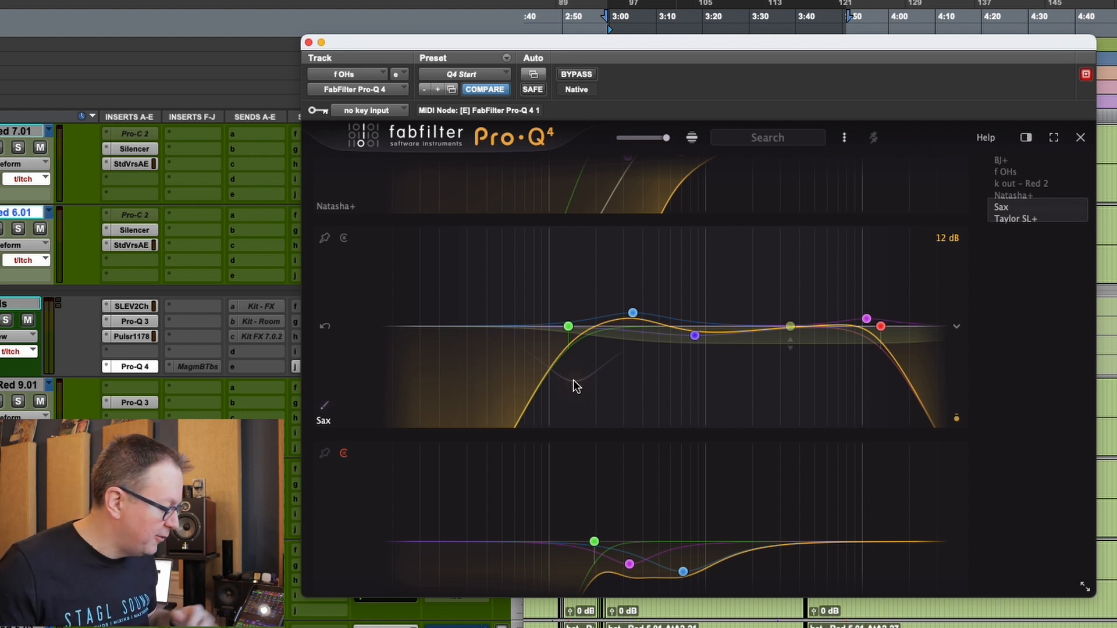
mouse_move(583, 333)
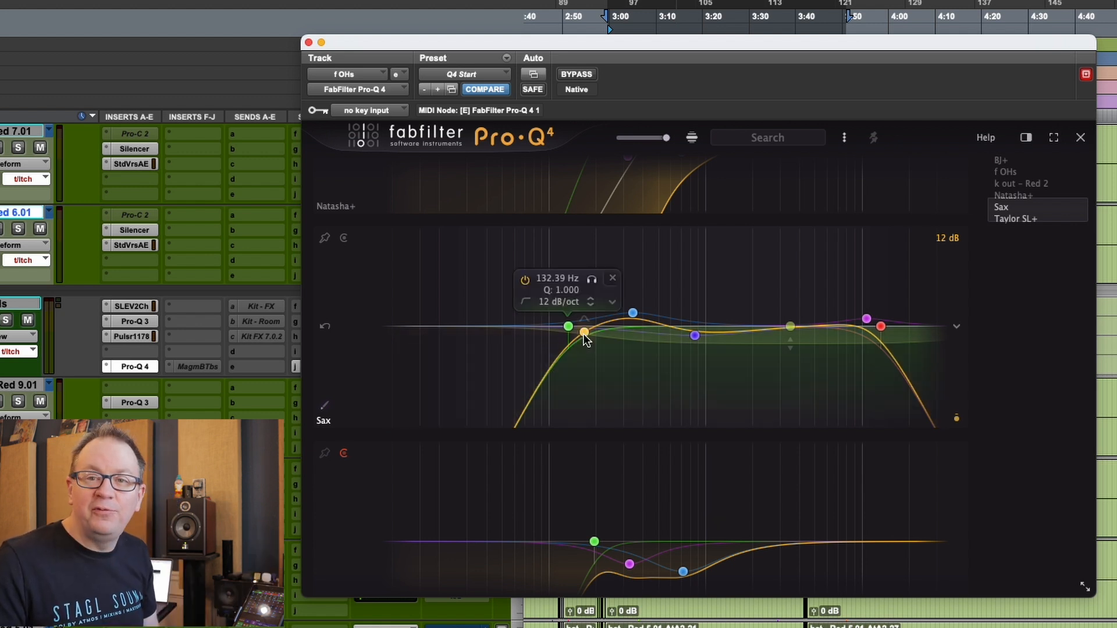
scroll(1026, 359, down, 2)
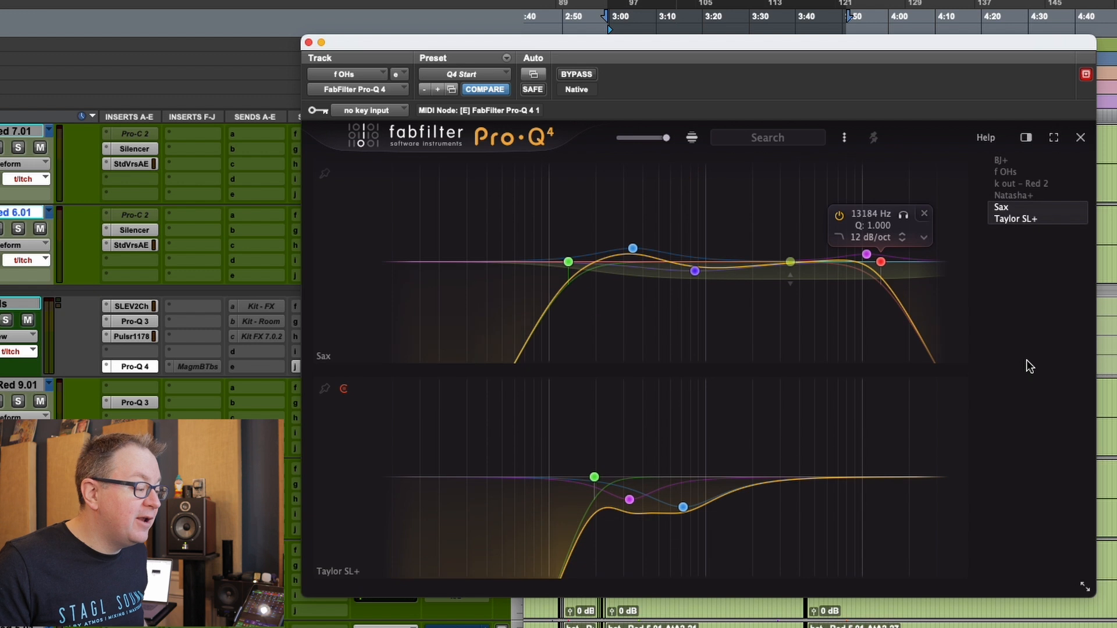
scroll(1025, 361, up, 4)
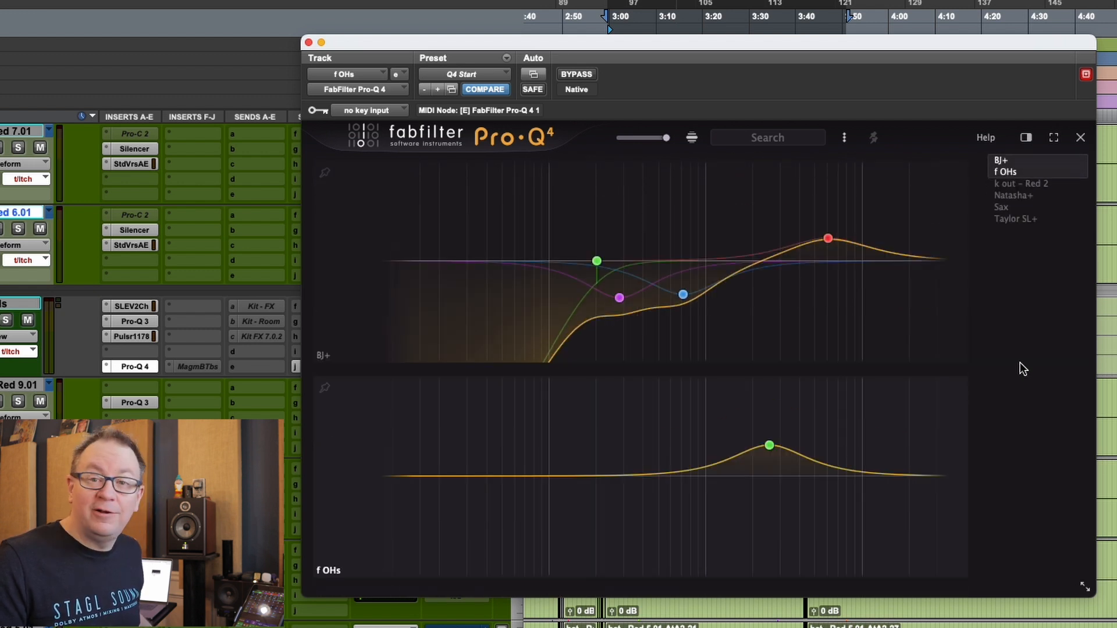
Close and reopen Pro-Q 4 on f OHs, and add a Low Cut band at about 85 Hz
click(134, 367)
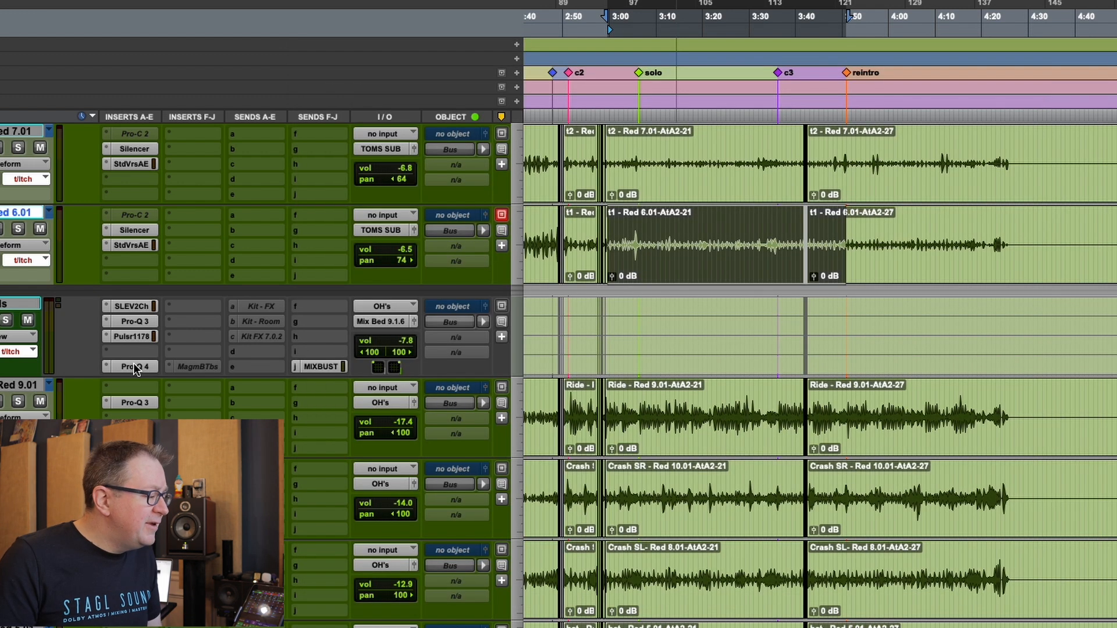
click(134, 366)
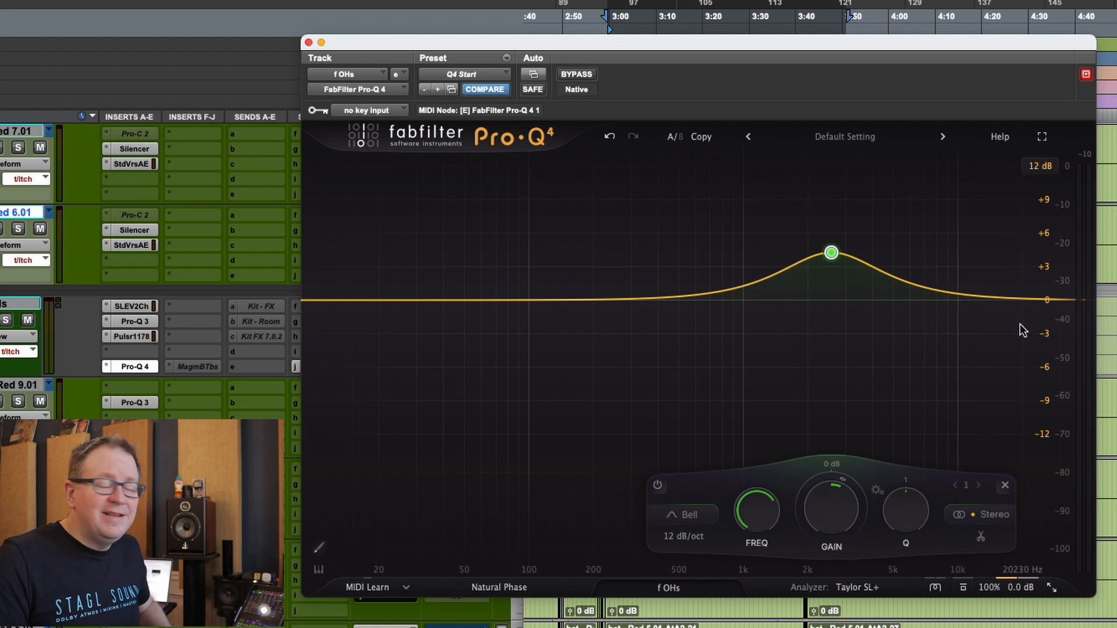
click(338, 301)
drag(430, 508, 437, 472)
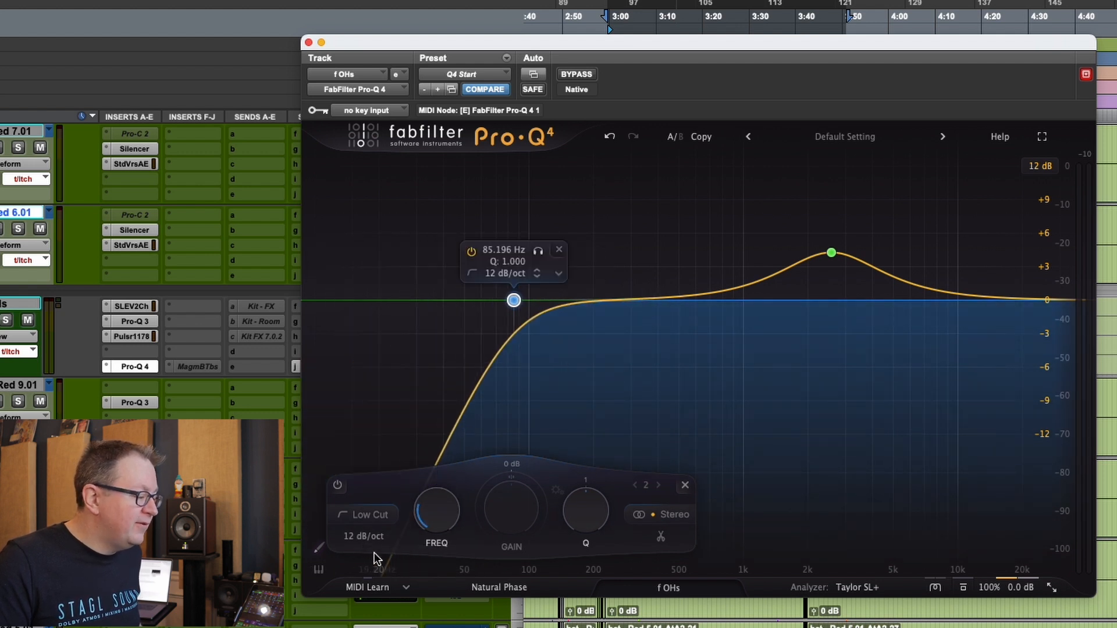
Vary the Low Cut band's slope between about 6 and 16 dB/oct and leave it at 15.2 dB/oct
scroll(363, 537, down, 1)
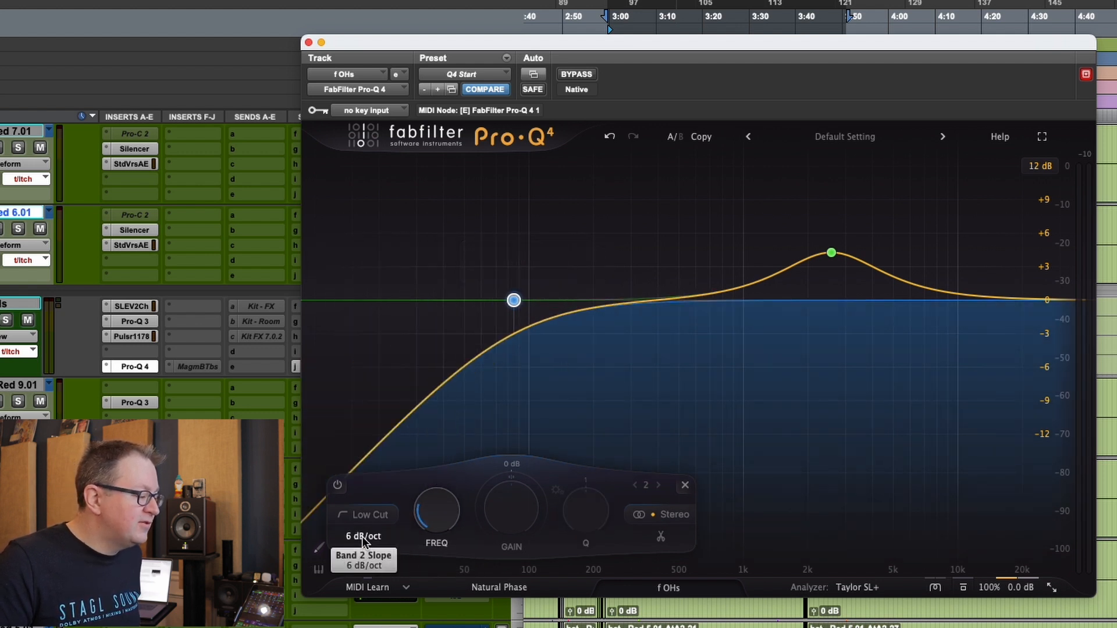
scroll(362, 536, up, 2)
scroll(362, 537, down, 2)
scroll(362, 536, up, 1)
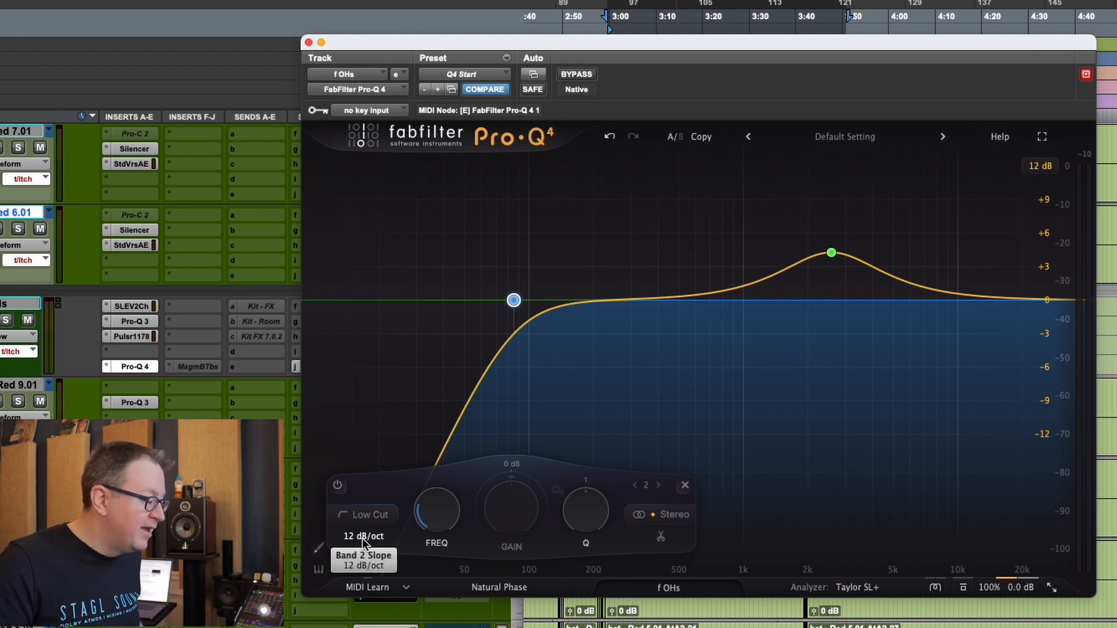
scroll(362, 539, up, 5)
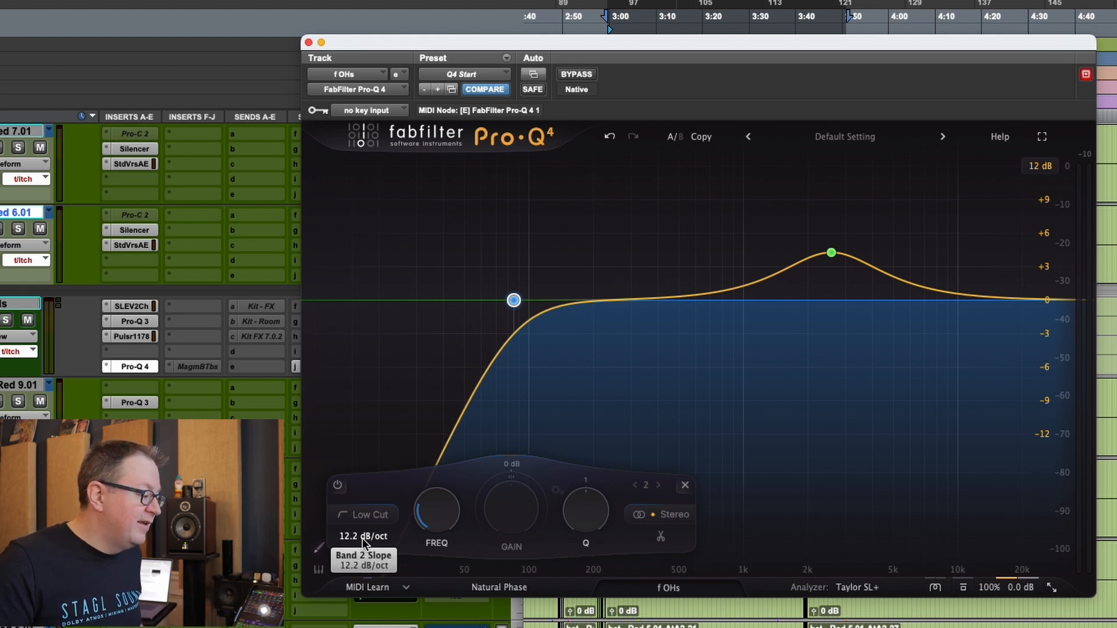
scroll(362, 539, down, 9)
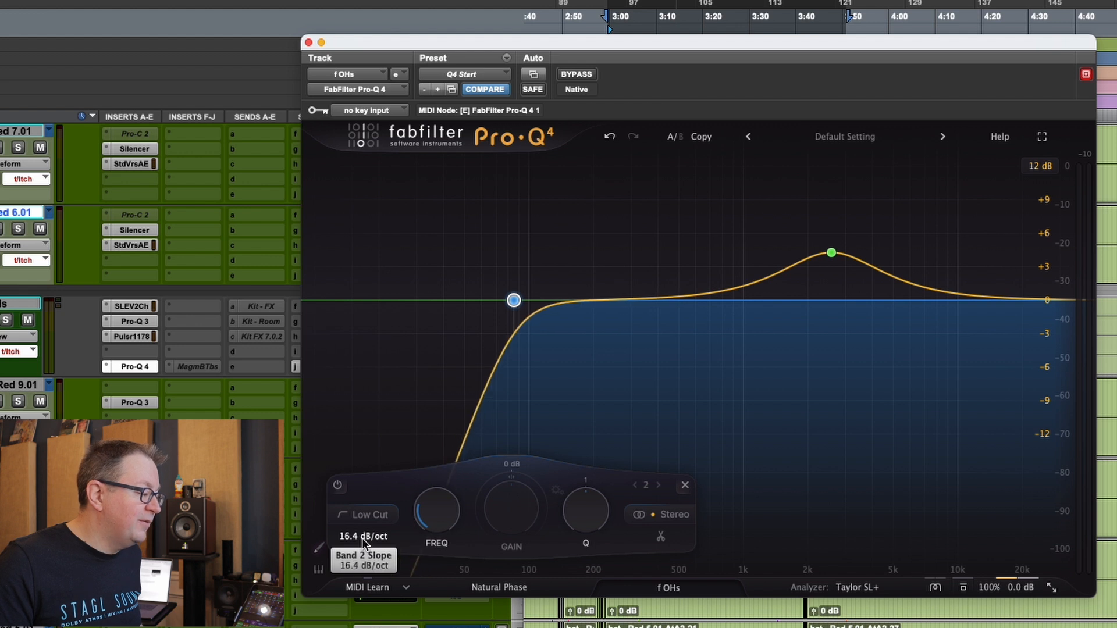
scroll(362, 539, up, 9)
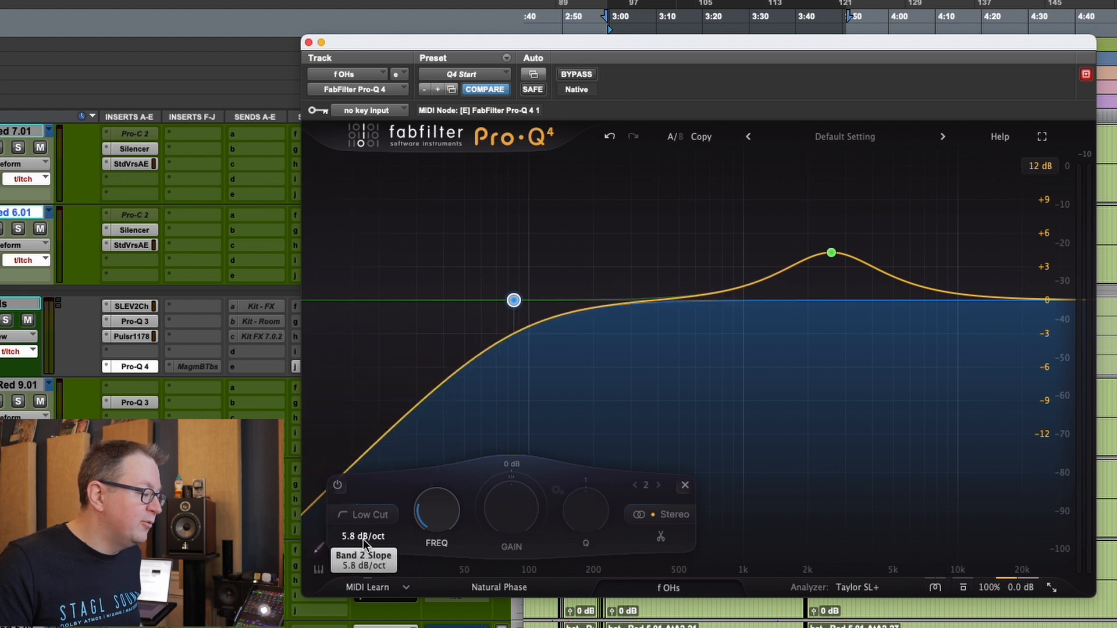
scroll(363, 540, down, 3)
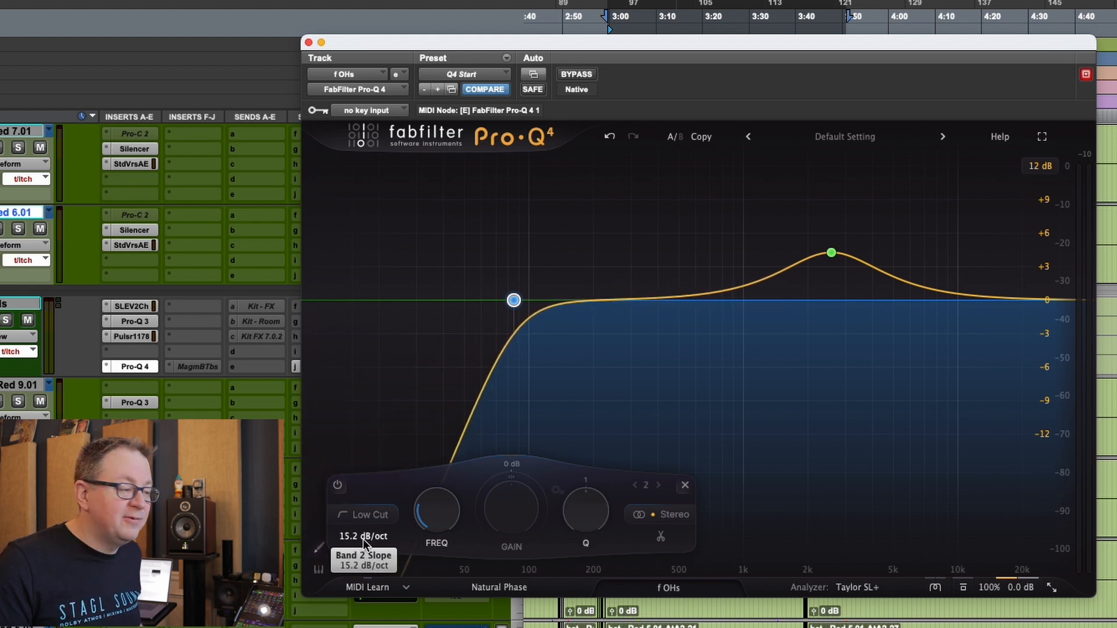
Try steeper slopes up to about 24.5 dB/oct on the 2576 Hz Bell band and return it to 12 dB/oct
click(831, 253)
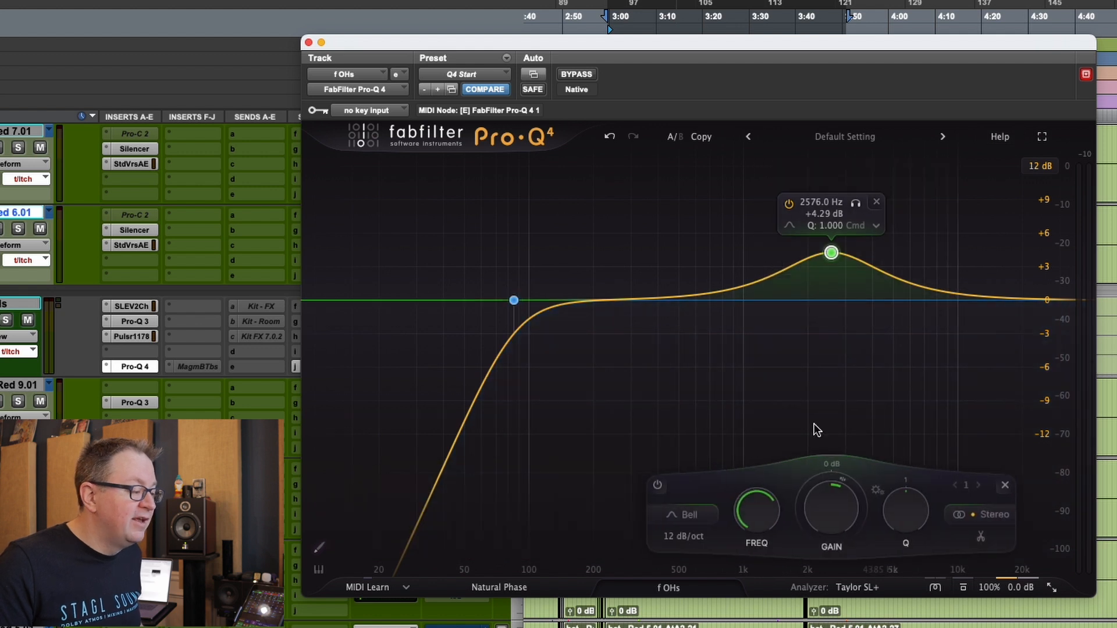
scroll(678, 539, up, 1)
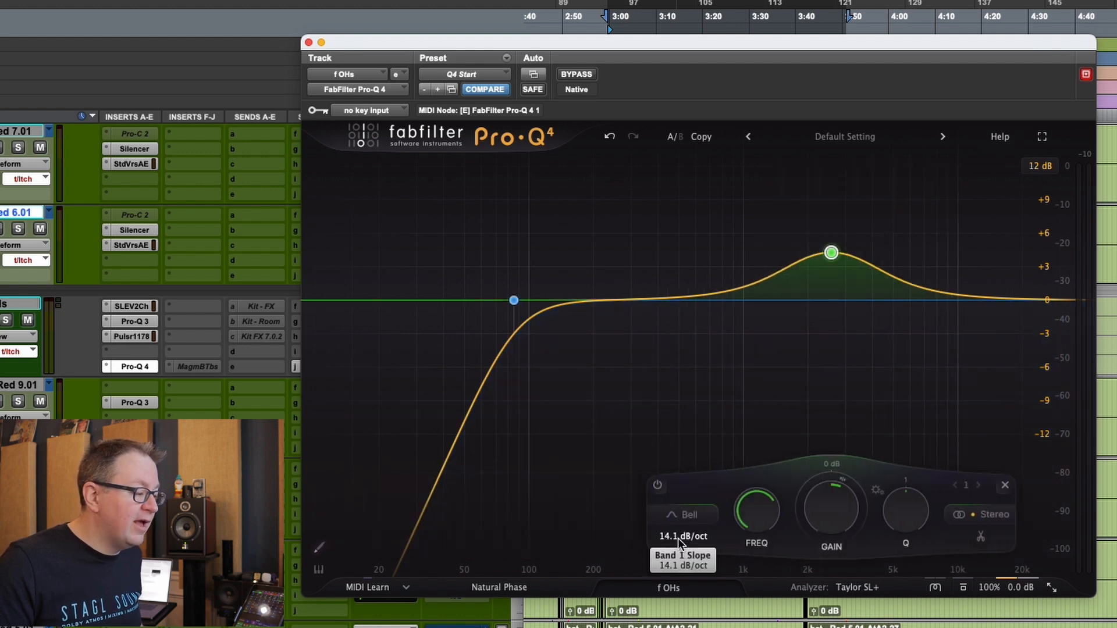
scroll(678, 539, down, 1)
scroll(679, 539, up, 10)
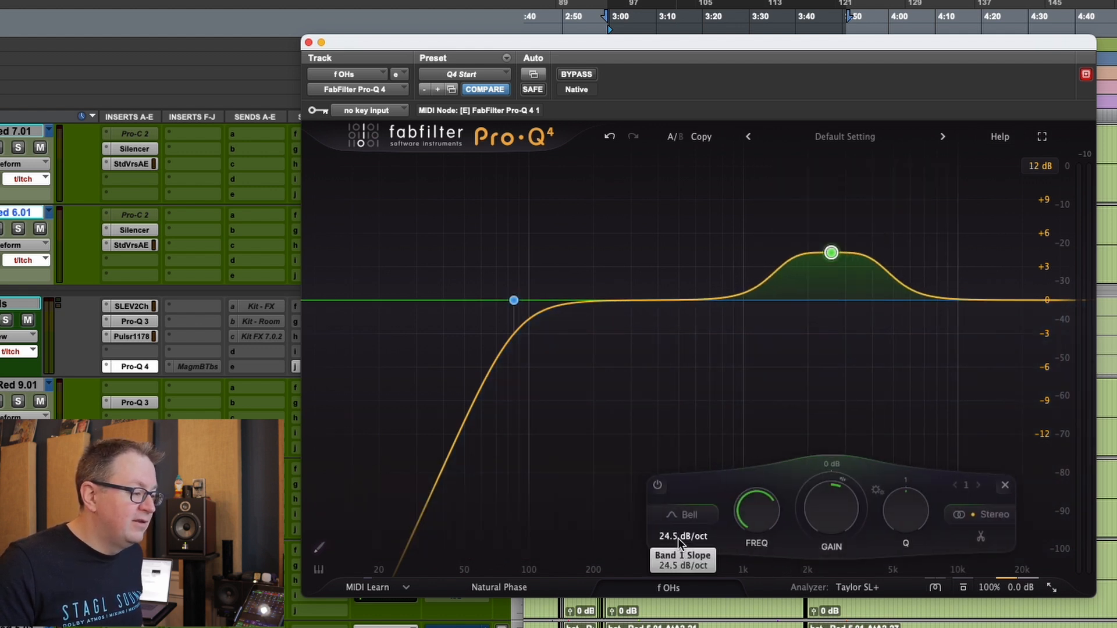
scroll(683, 538, down, 1)
scroll(683, 538, down, 6)
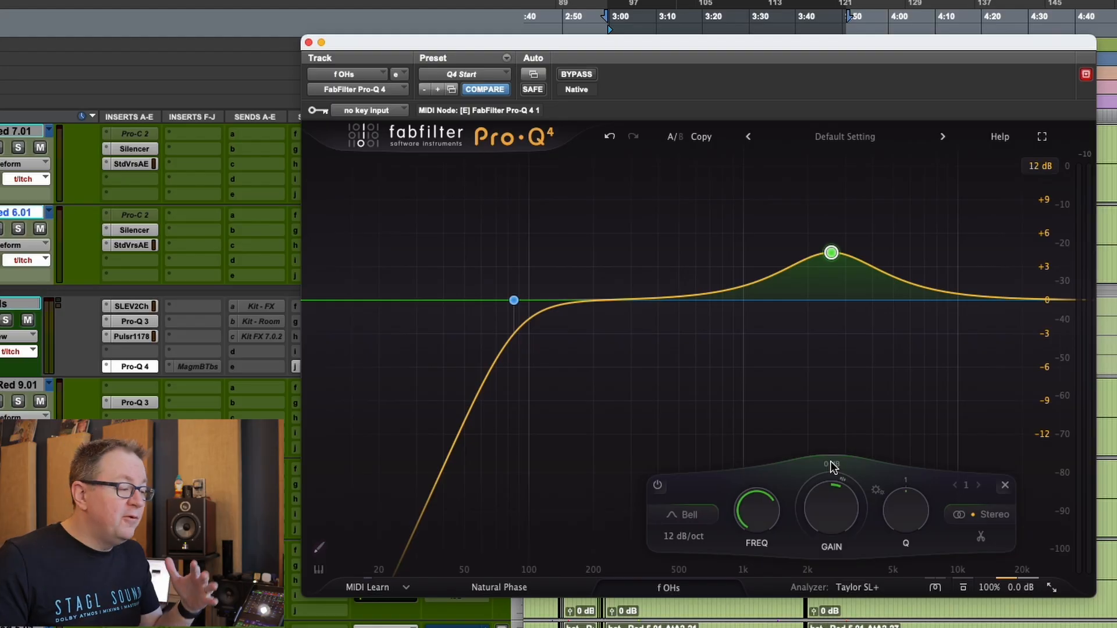
mouse_move(988, 300)
mouse_down()
mouse_move(1011, 297)
mouse_move(972, 293)
mouse_up()
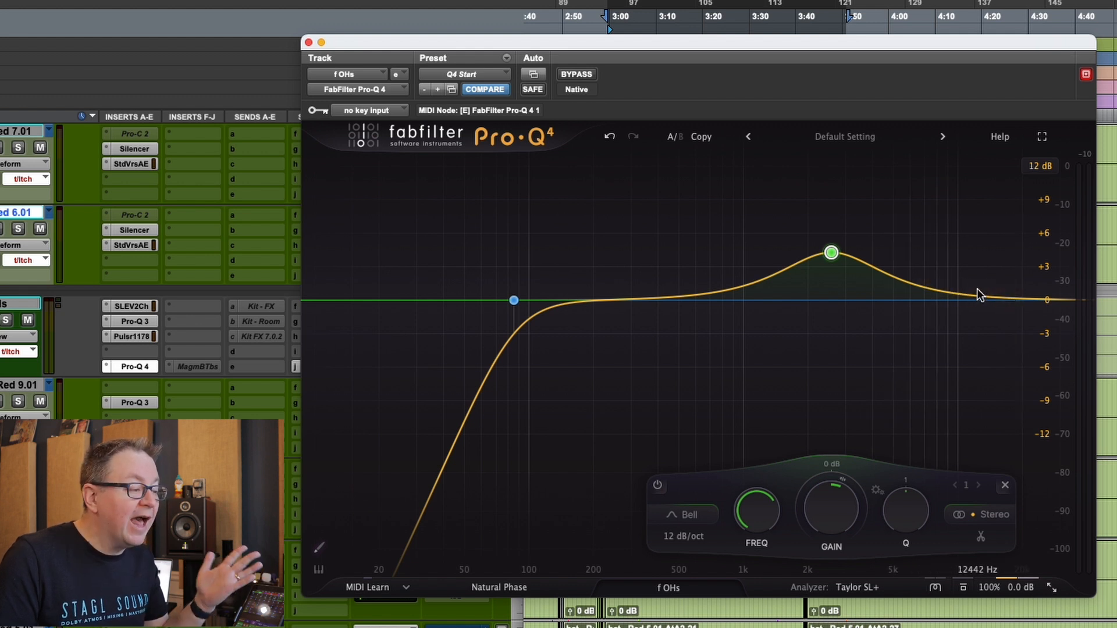
drag(981, 297, 1027, 298)
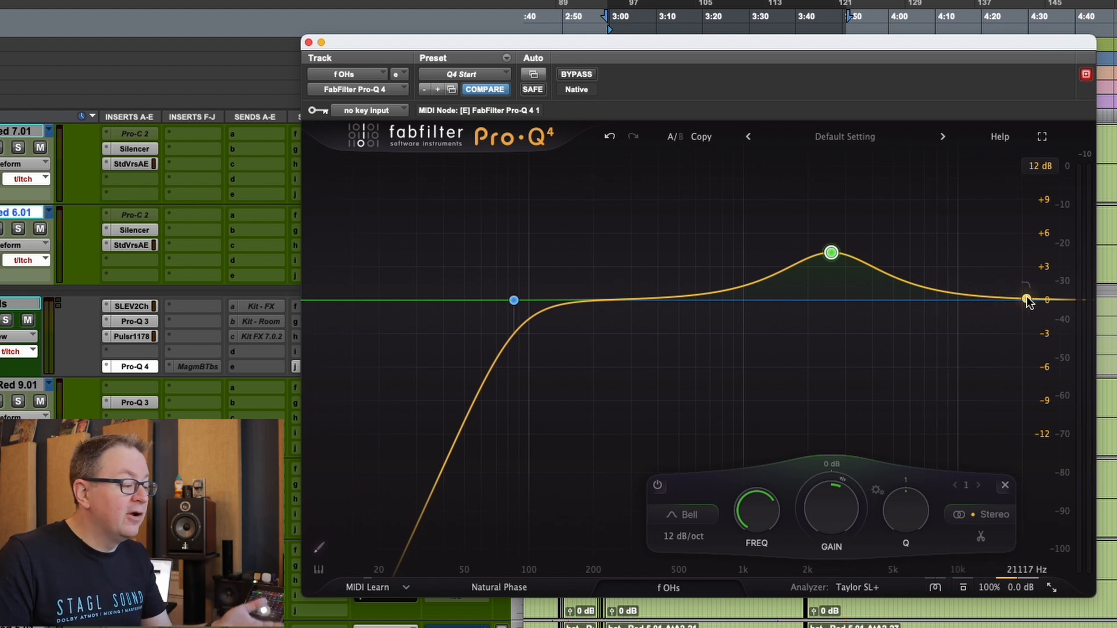